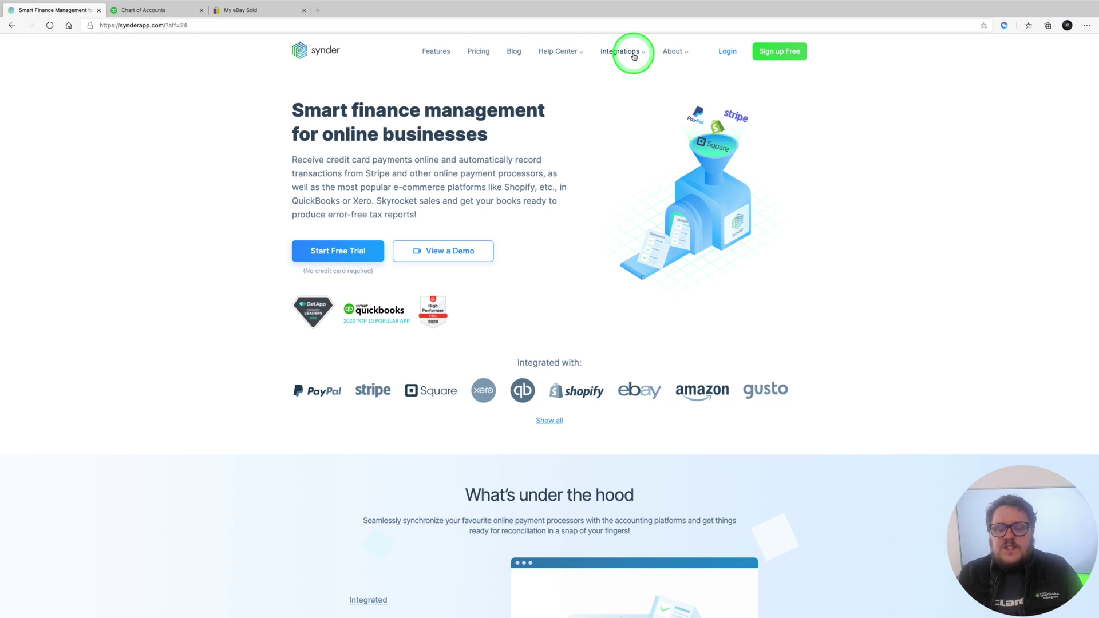
Open the eBay managed payments page under QuickBooks Online integrations and scroll through its description
right_click(630, 54)
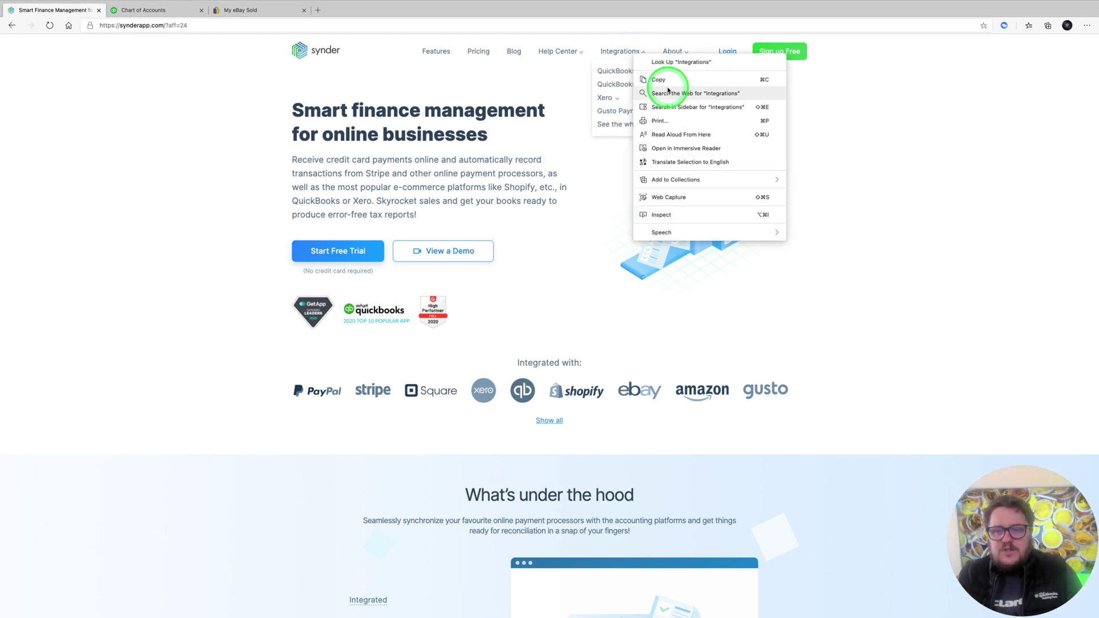
left_click(520, 71)
left_click(628, 71)
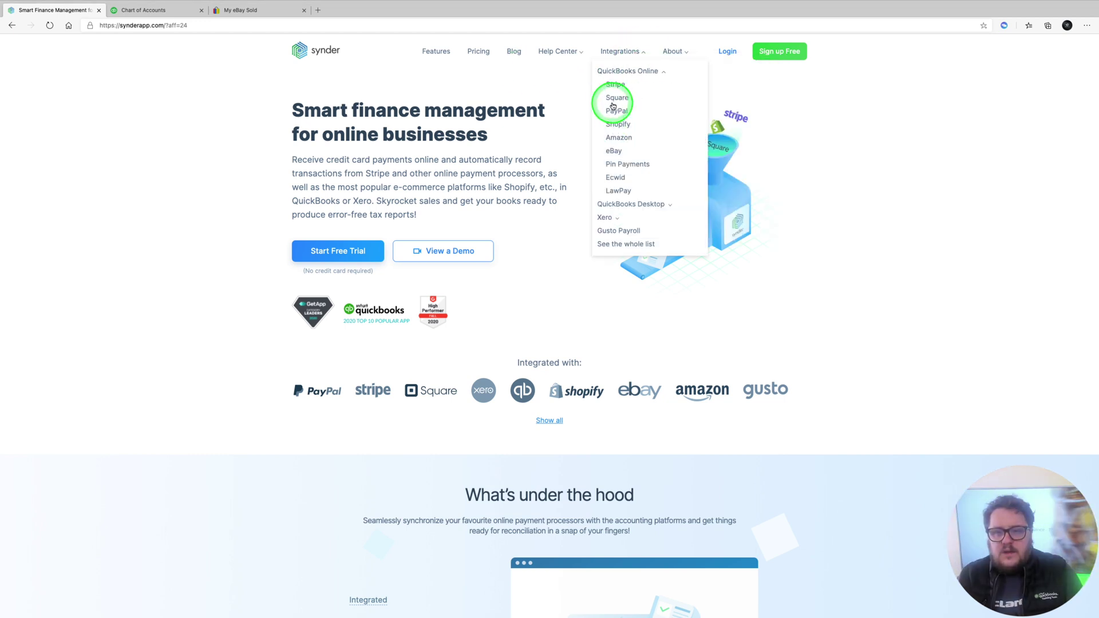
left_click(615, 151)
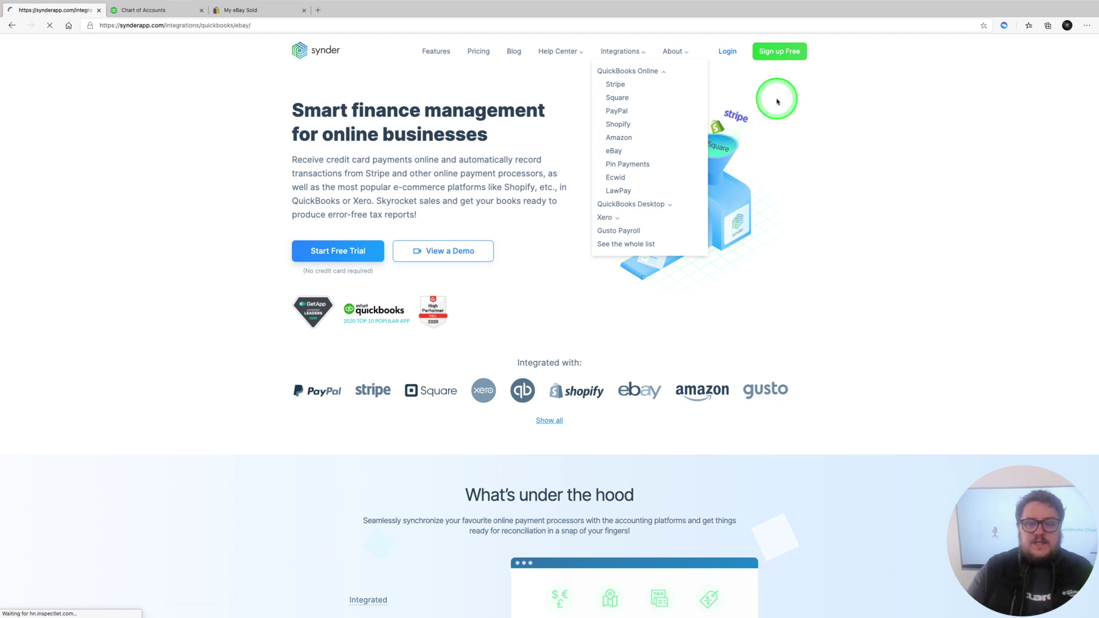
scroll(800, 280, "down", 3)
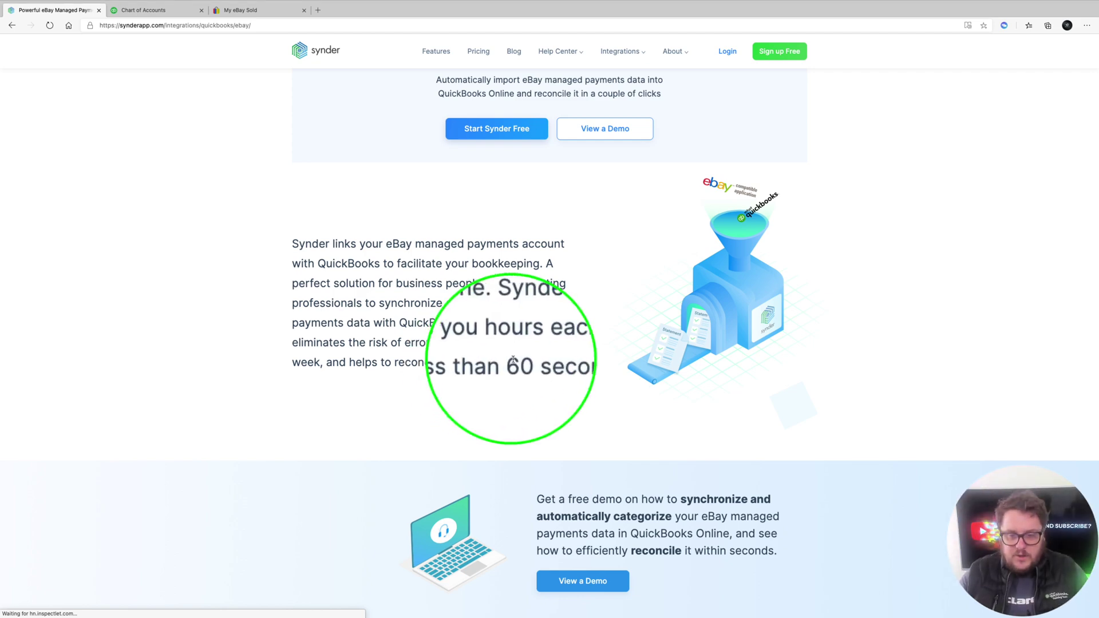
scroll(519, 378, "down", 7)
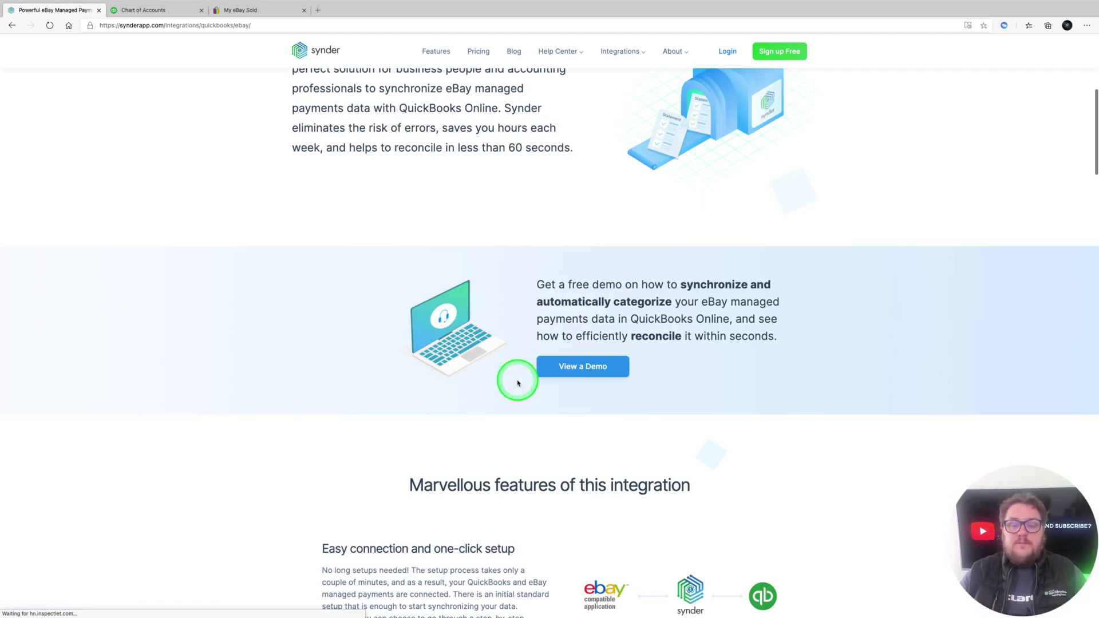
scroll(560, 293, "down", 2)
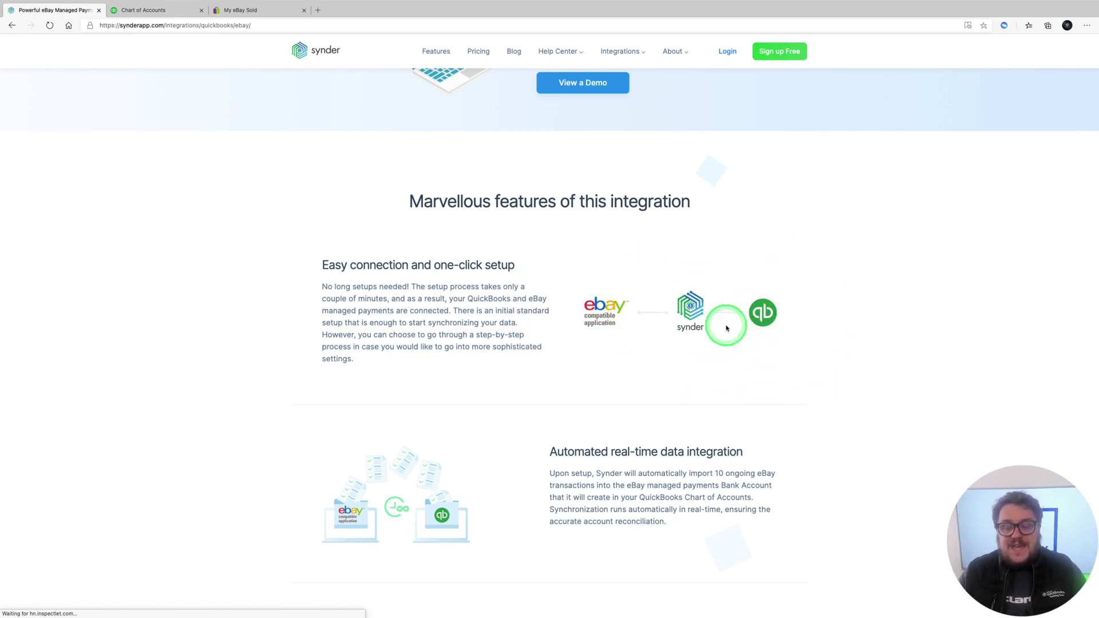
scroll(562, 368, "down", 3)
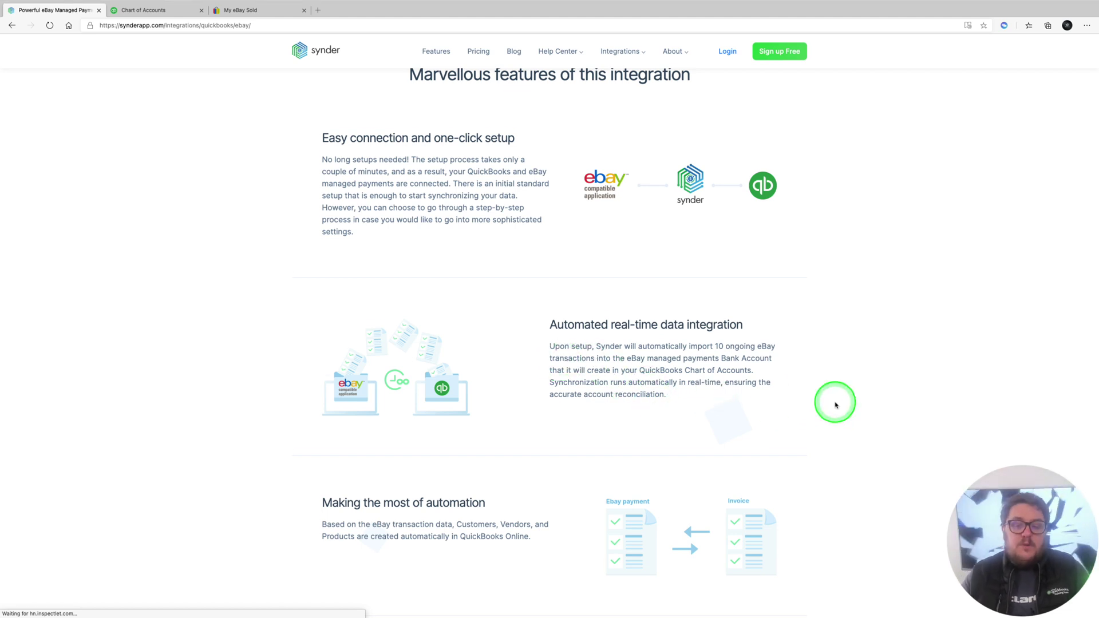
scroll(830, 401, "down", 1)
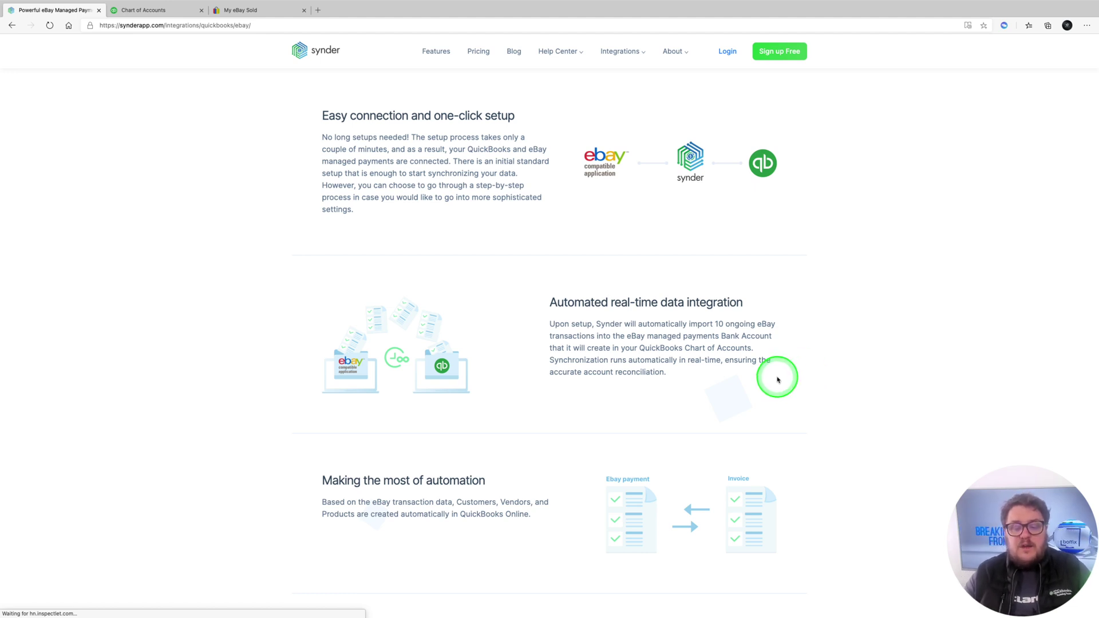
scroll(772, 378, "down", 4)
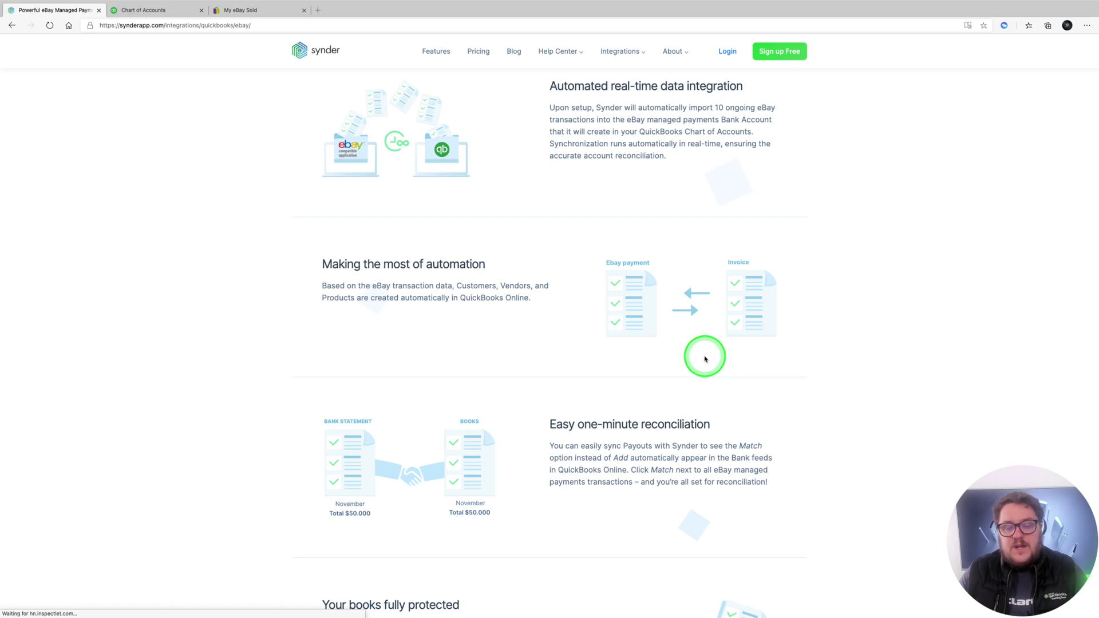
scroll(704, 360, "down", 1)
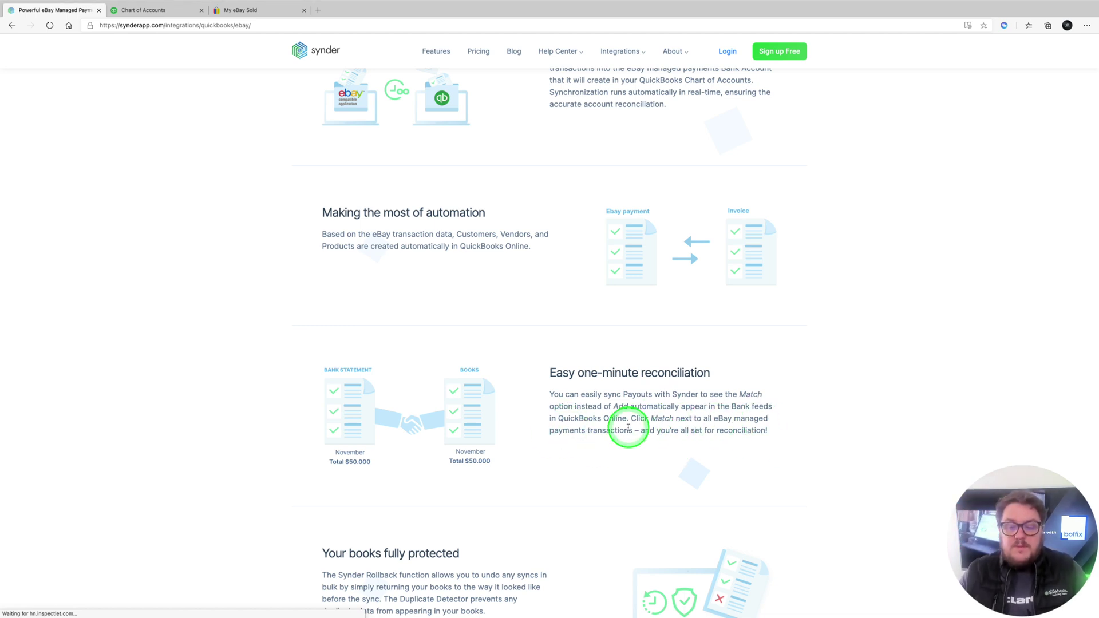
scroll(680, 444, "down", 3)
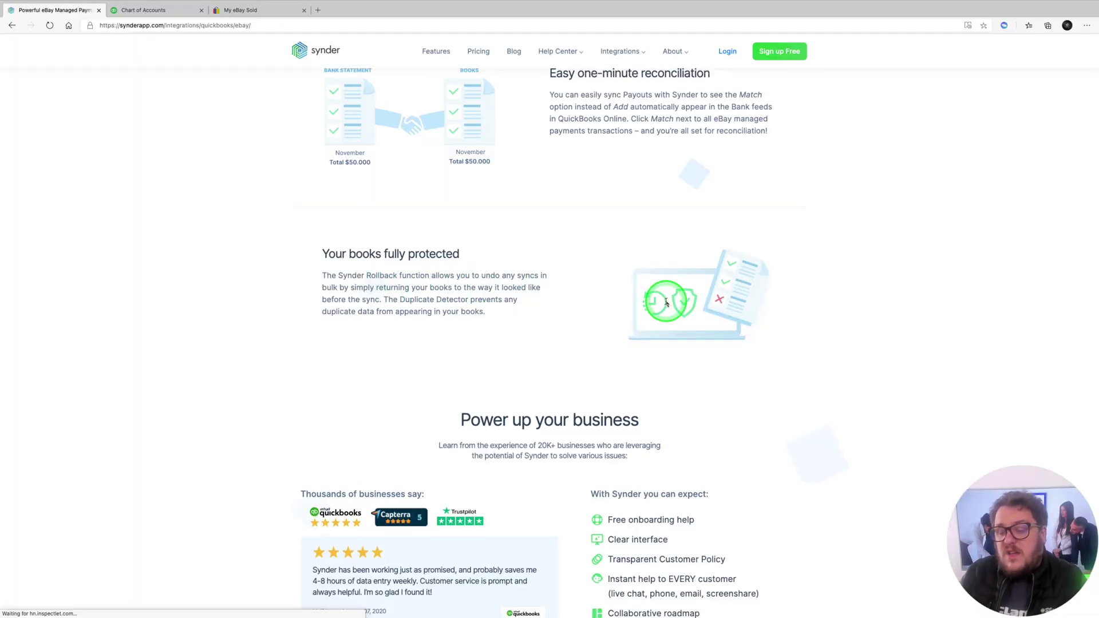
scroll(666, 303, "down", 1)
scroll(664, 301, "up", 20)
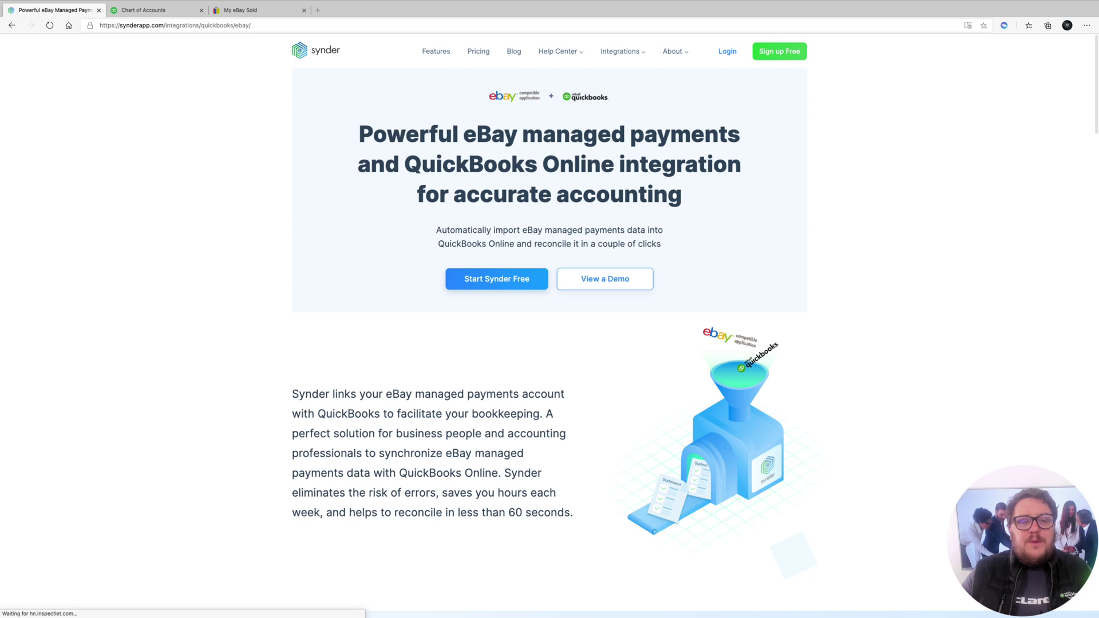
Load the Synder referral link from the clipboard in the browser address bar
left_click(277, 25)
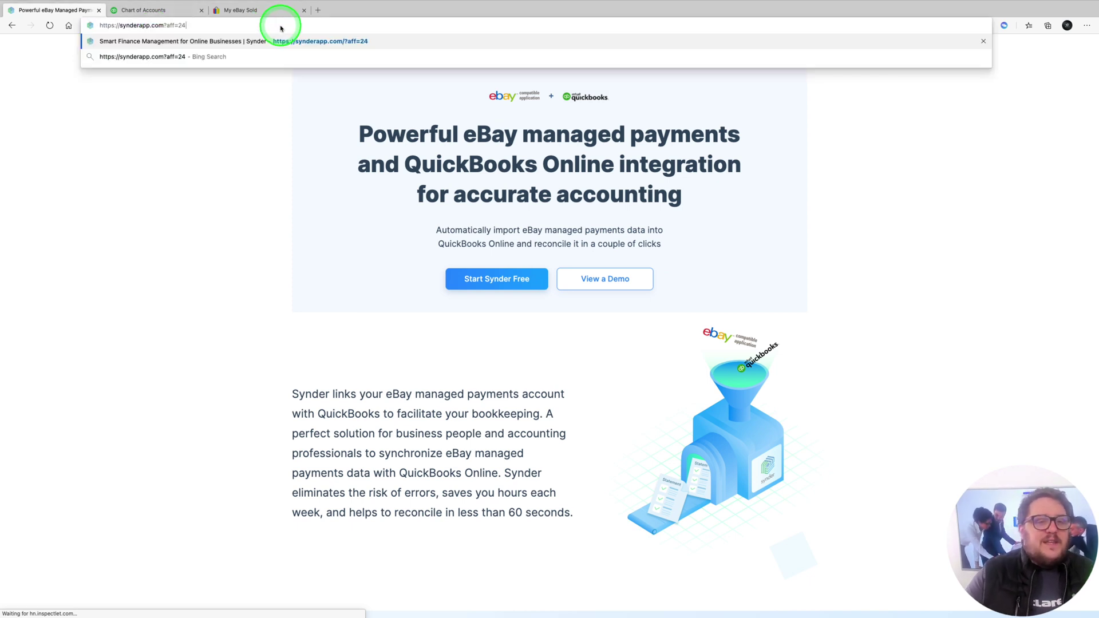
key("Return")
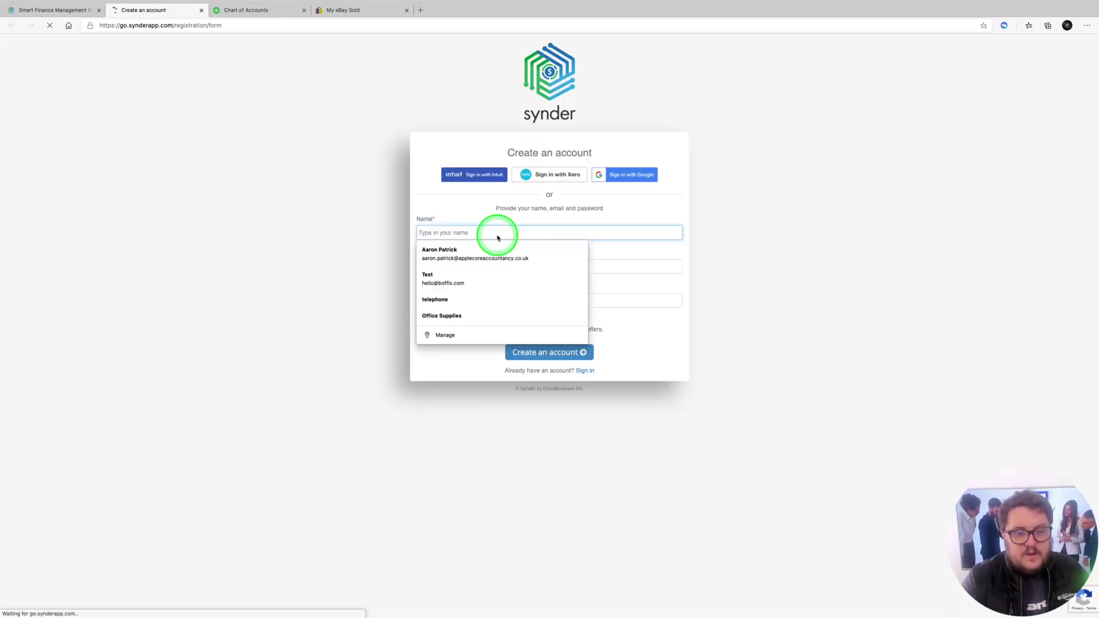
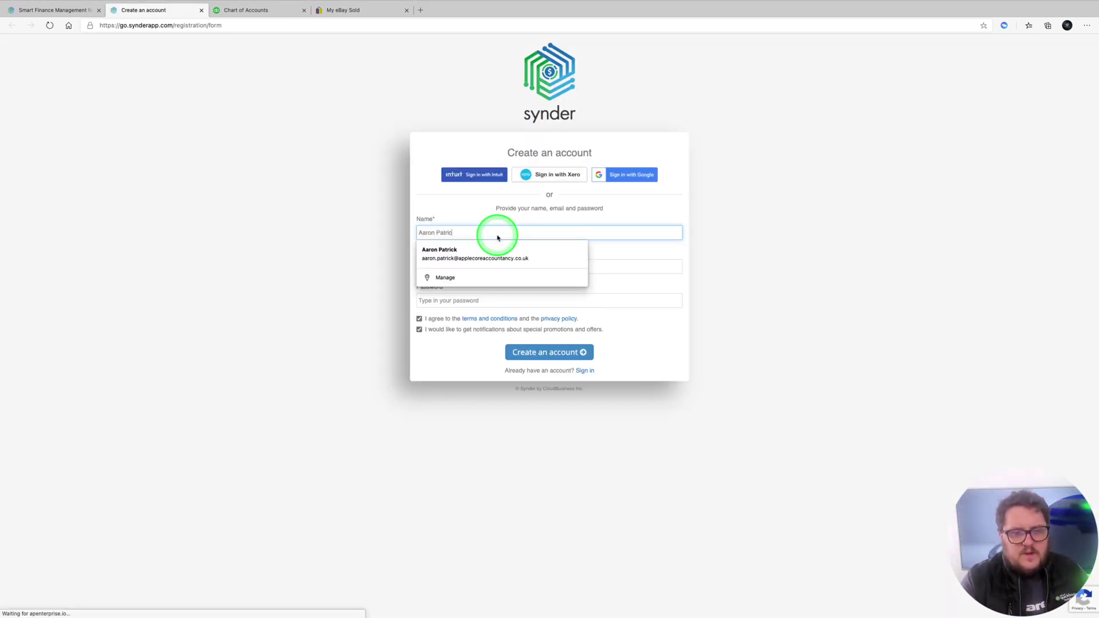
Enter the full name and the email address on the account registration form
type("k The QuickBooks")
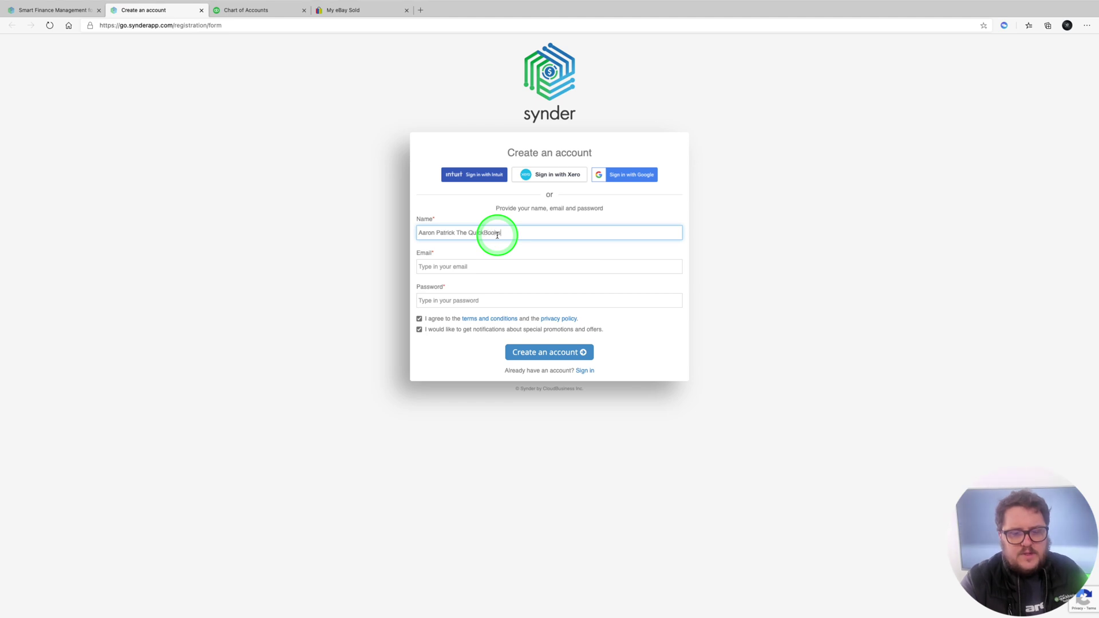
type(" Chap")
left_click(546, 264)
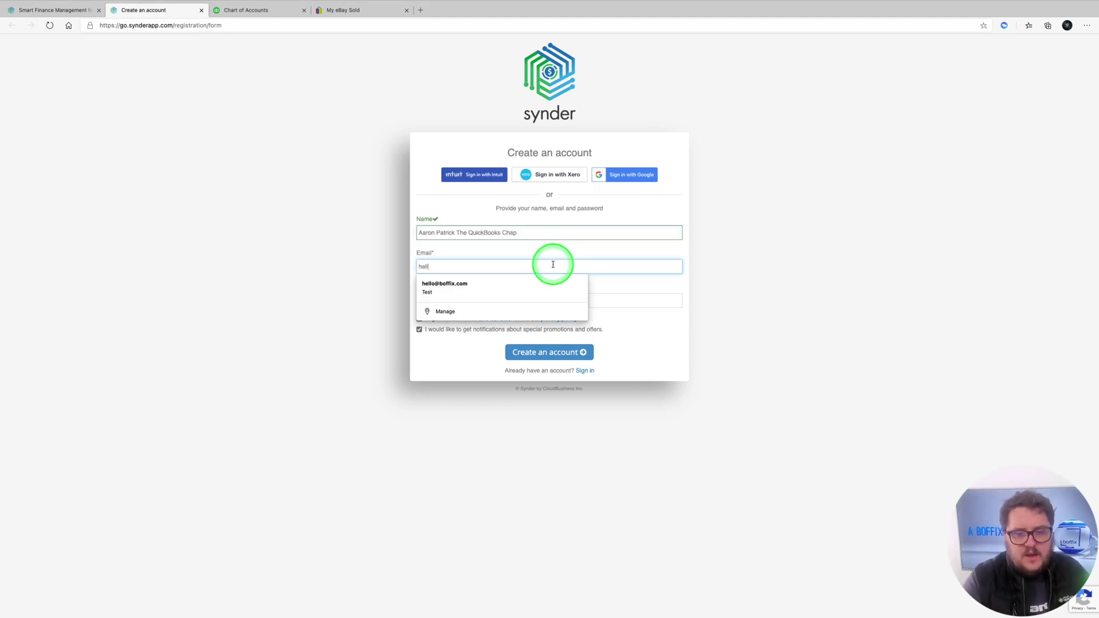
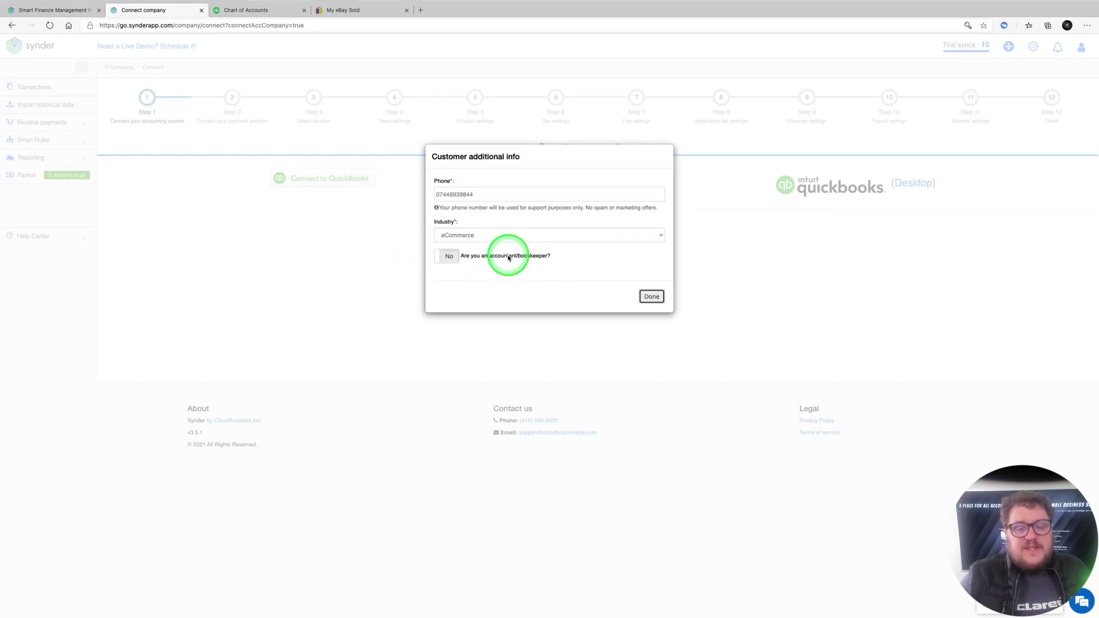
Confirm the customer info and connect QuickBooks company Intuit UK Training with client QBO Case Studies
left_click(651, 296)
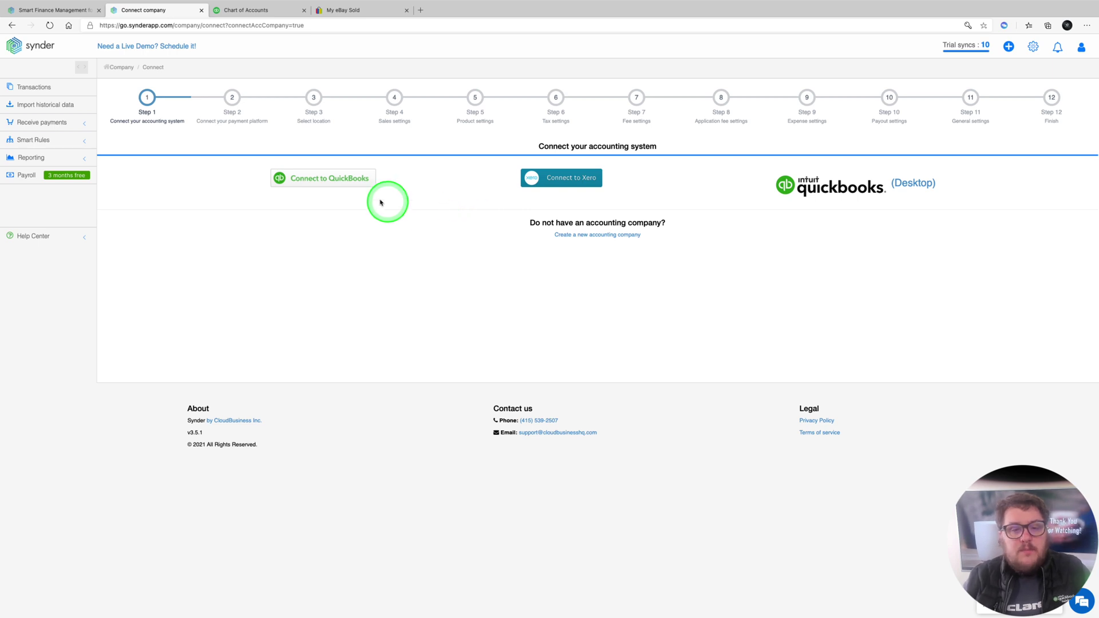
left_click(338, 182)
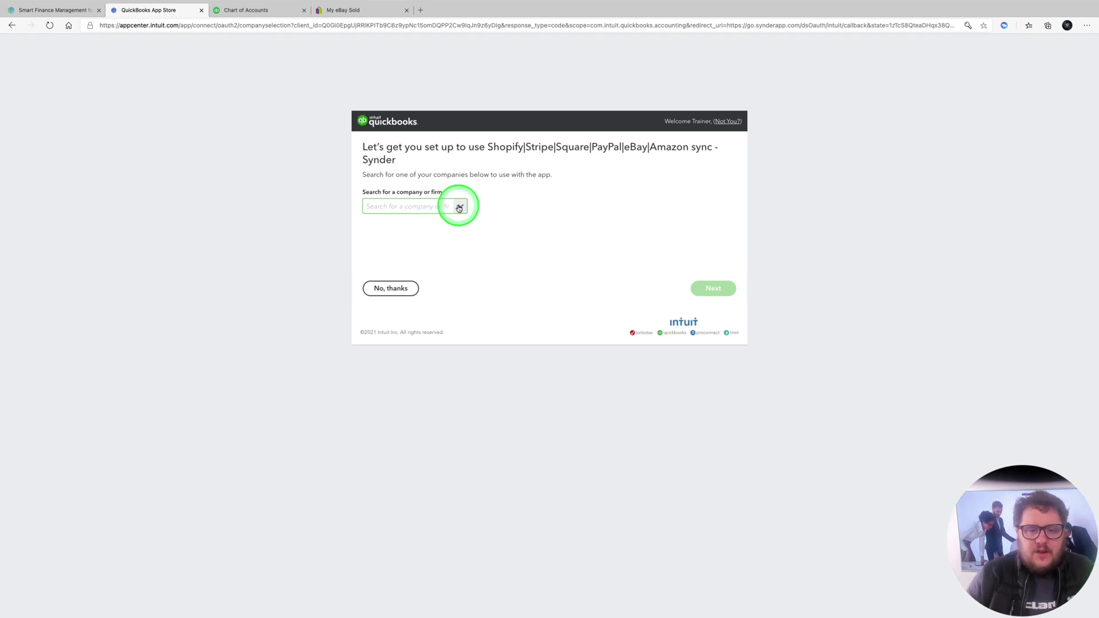
left_click(461, 206)
left_click(401, 225)
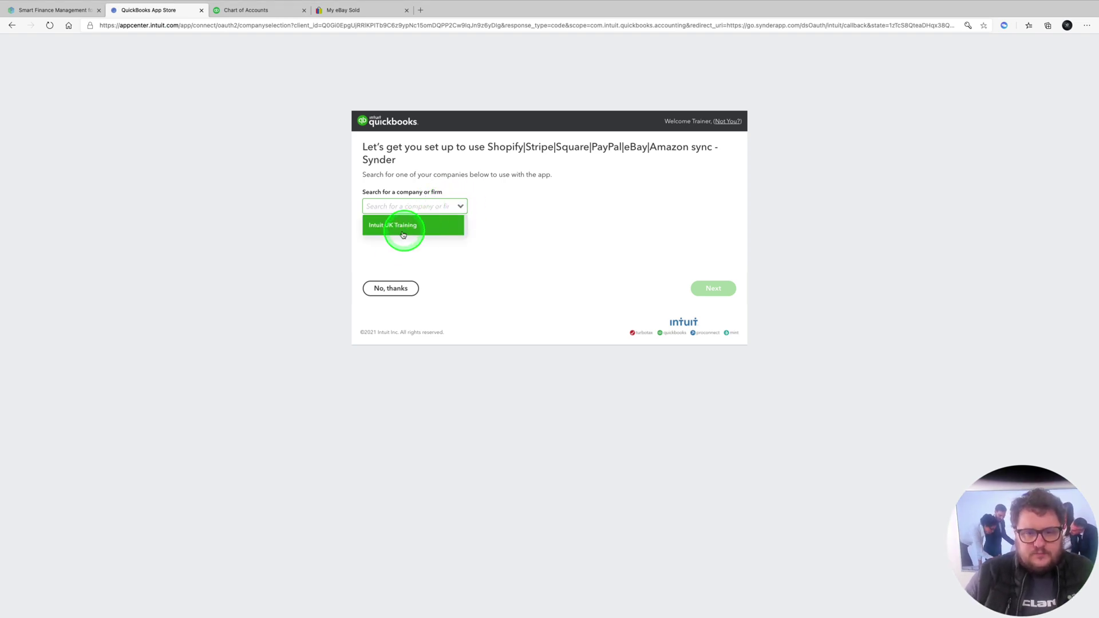
left_click(716, 332)
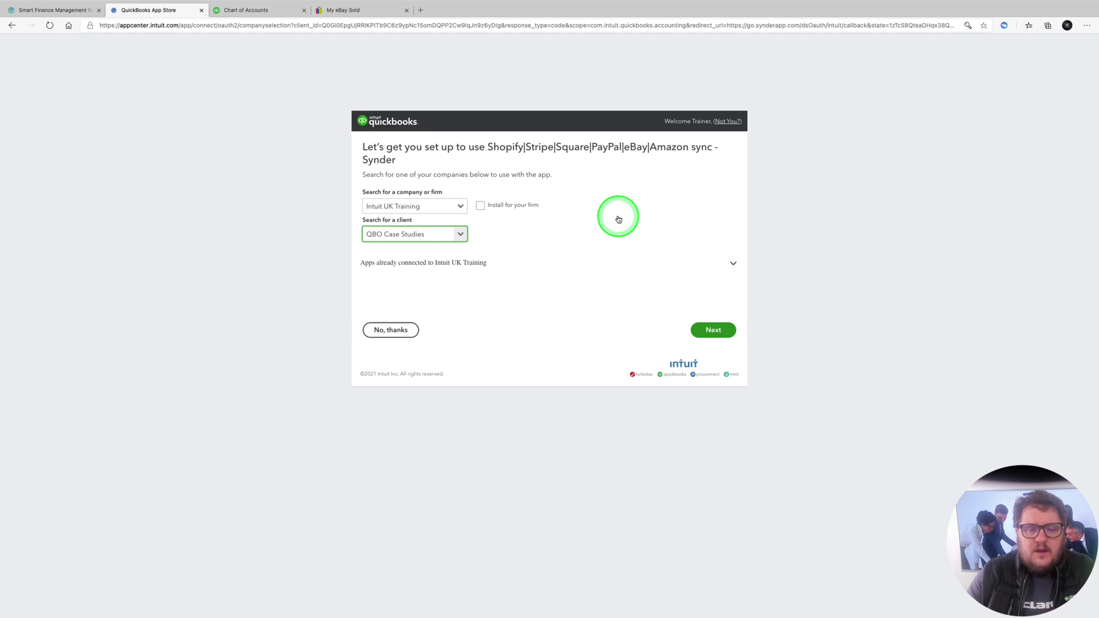
left_click(582, 182)
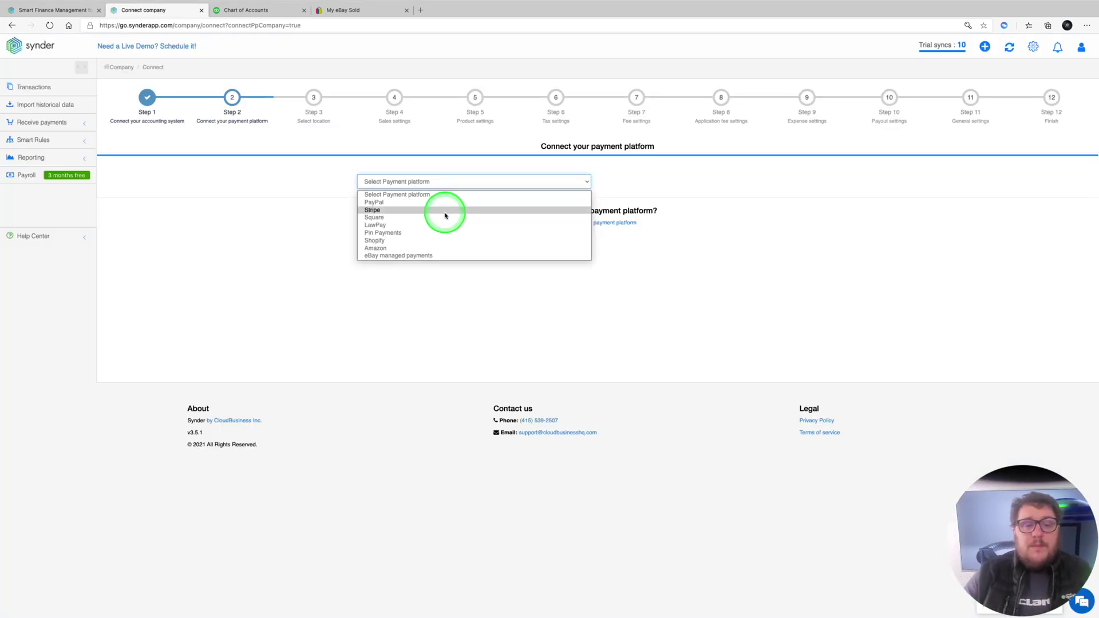
Choose eBay managed payments as the platform, connect it, and grant Synder access to eBay
left_click(410, 255)
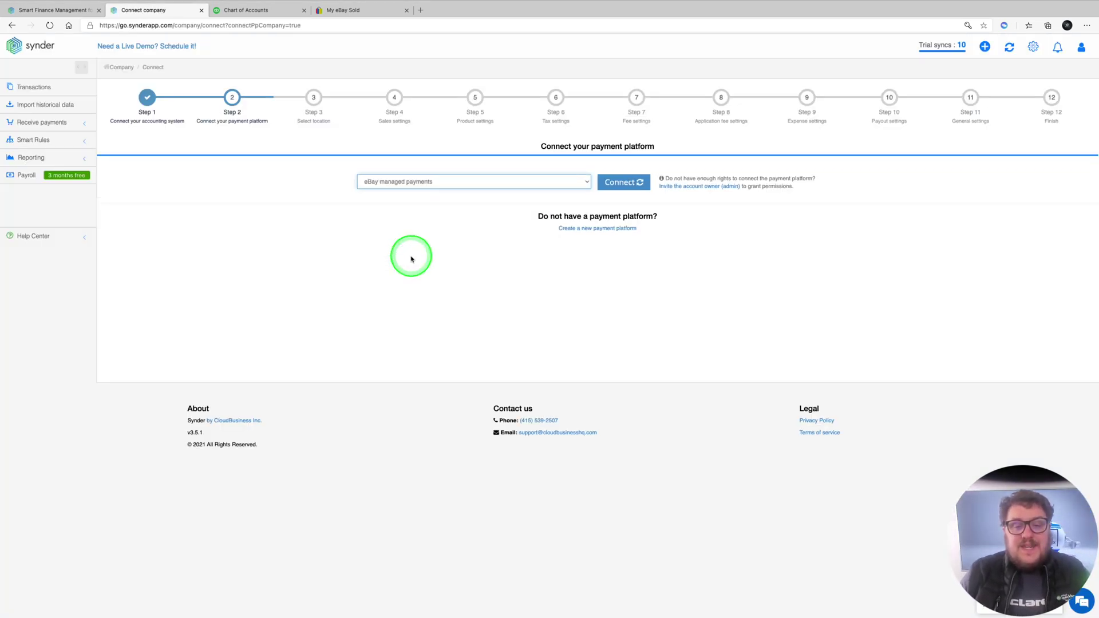
left_click(621, 183)
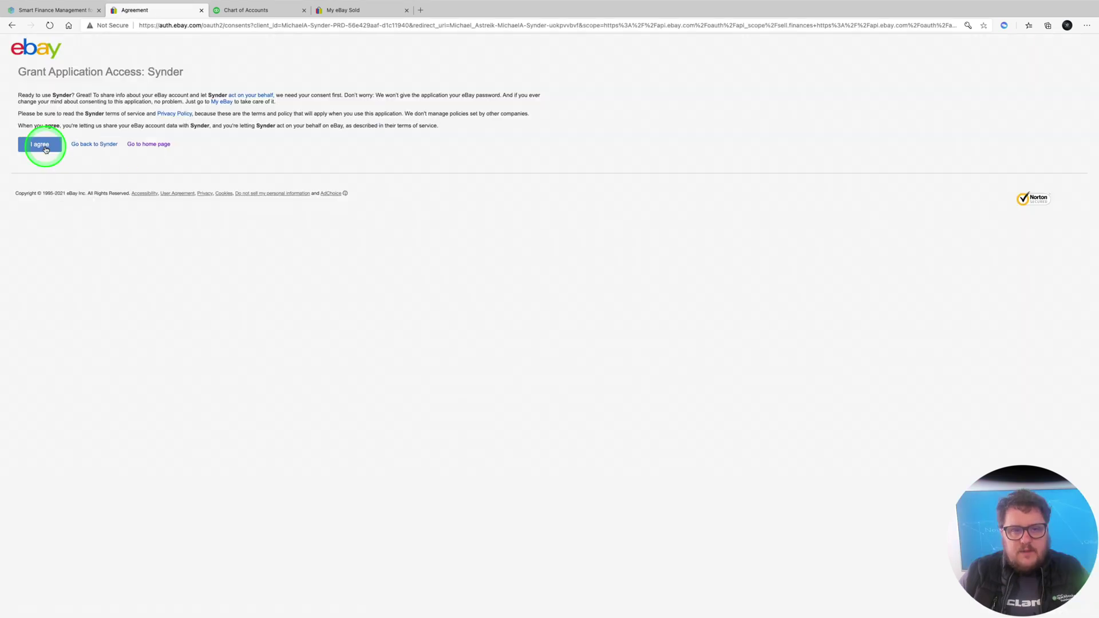
left_click(37, 144)
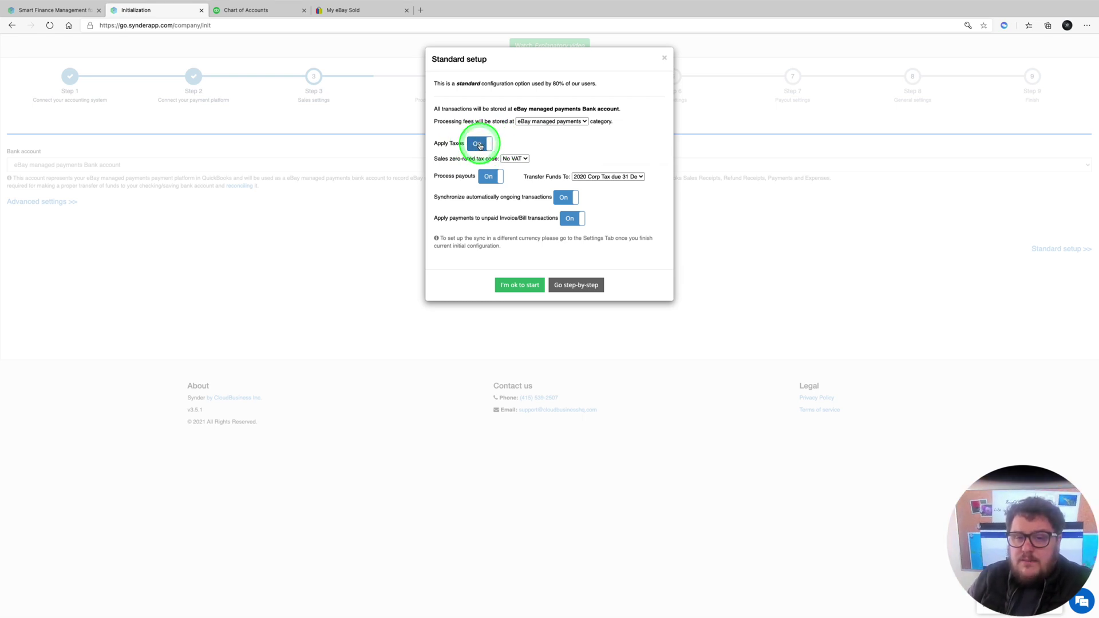
Turn Apply Taxes off, send payouts to Revoult, and start the initial sync
left_click(481, 144)
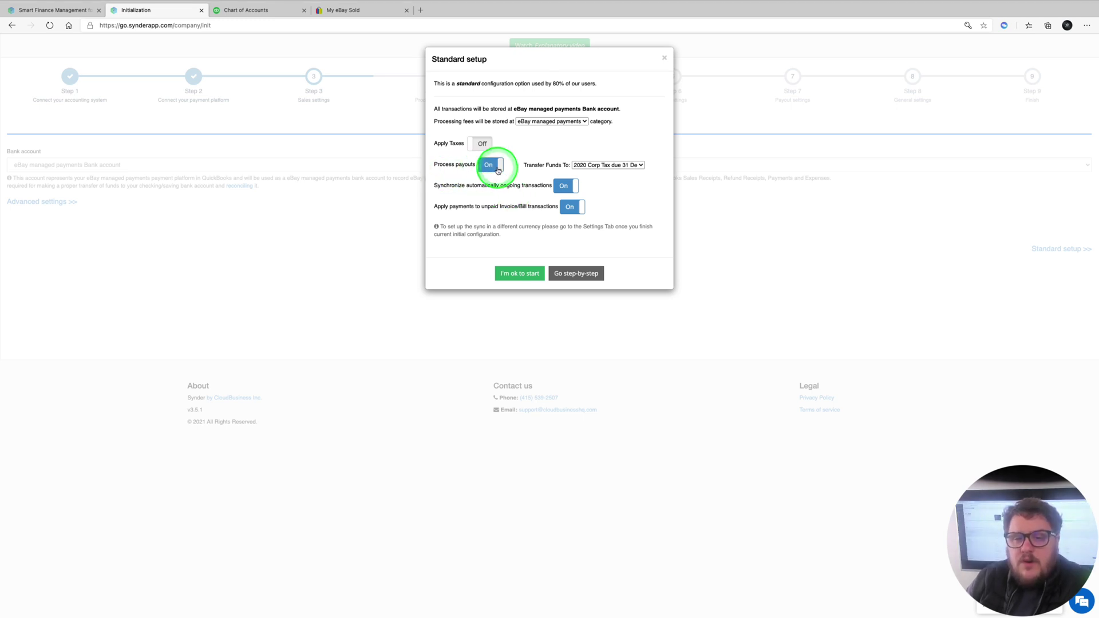
left_click(594, 167)
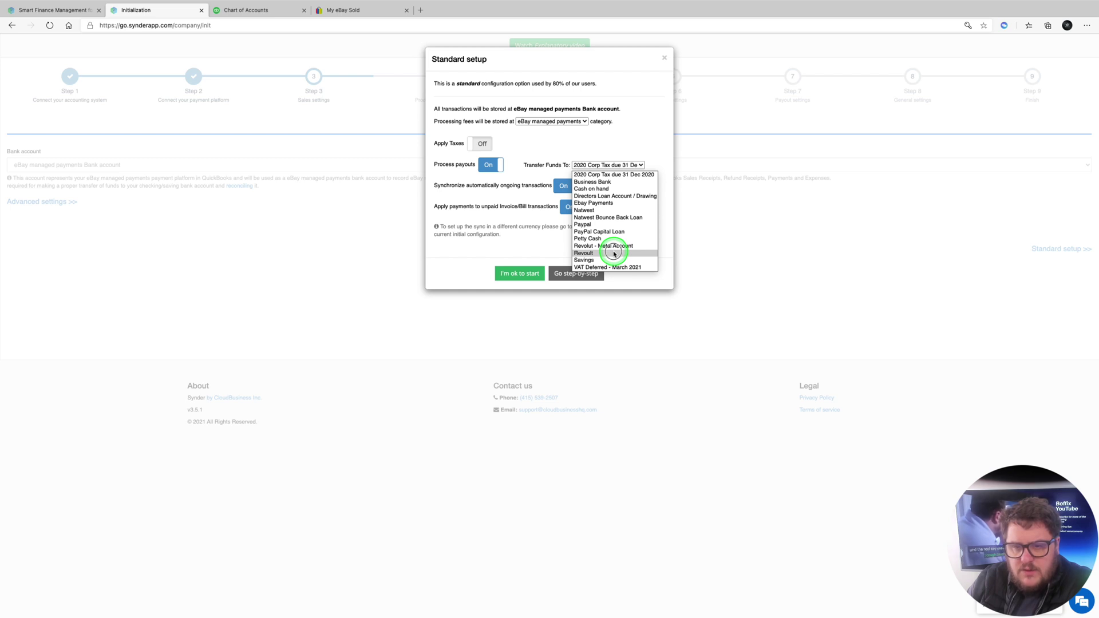
left_click(614, 254)
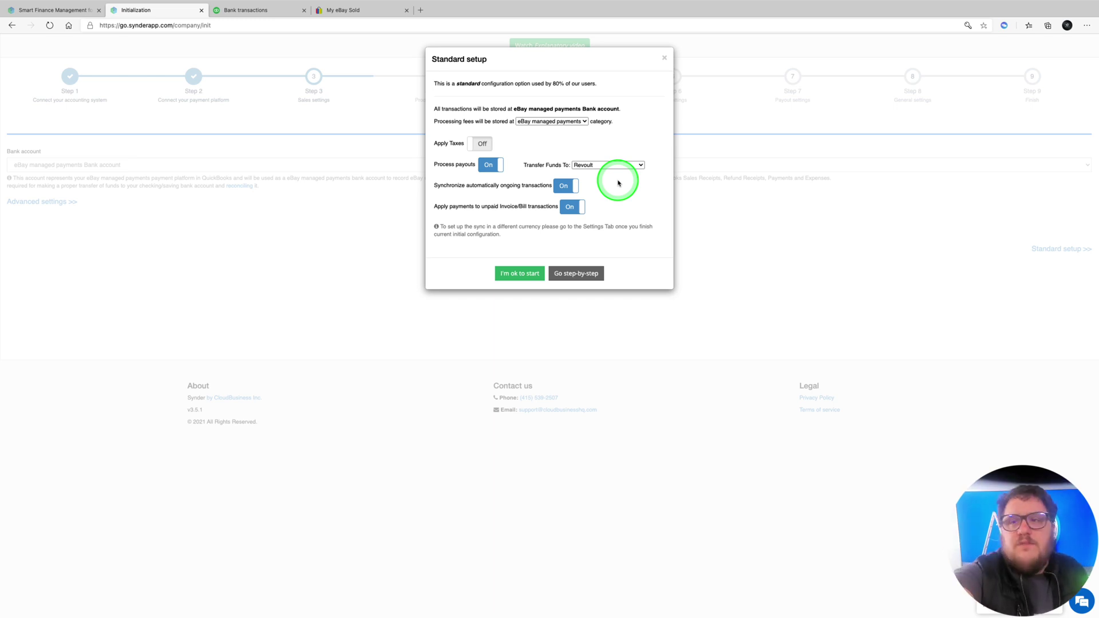
left_click(629, 167)
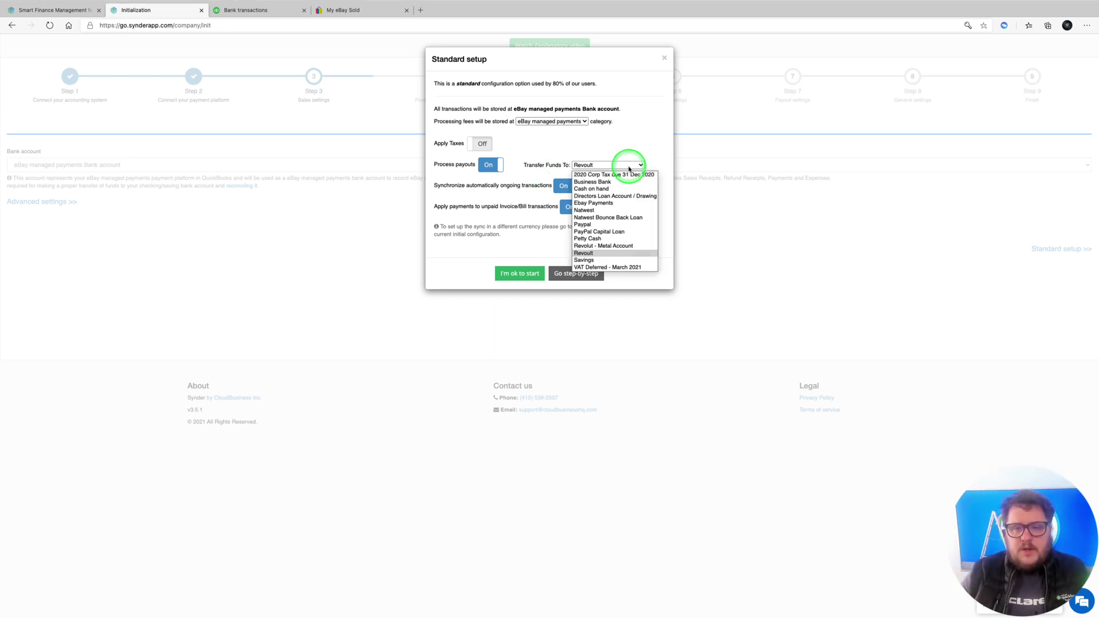
left_click(595, 254)
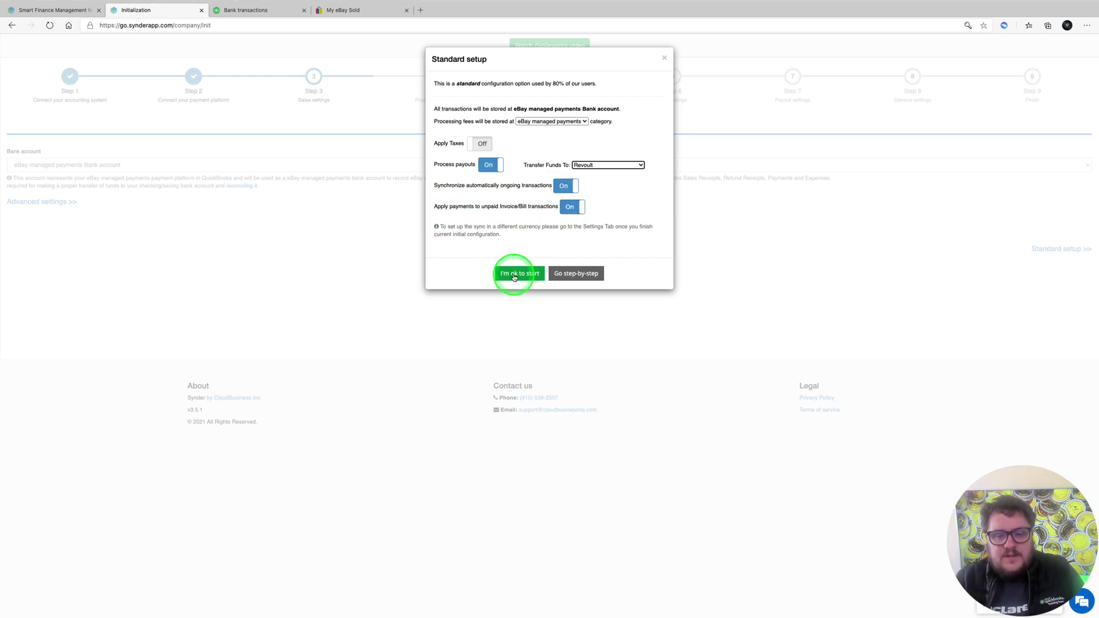
left_click(514, 275)
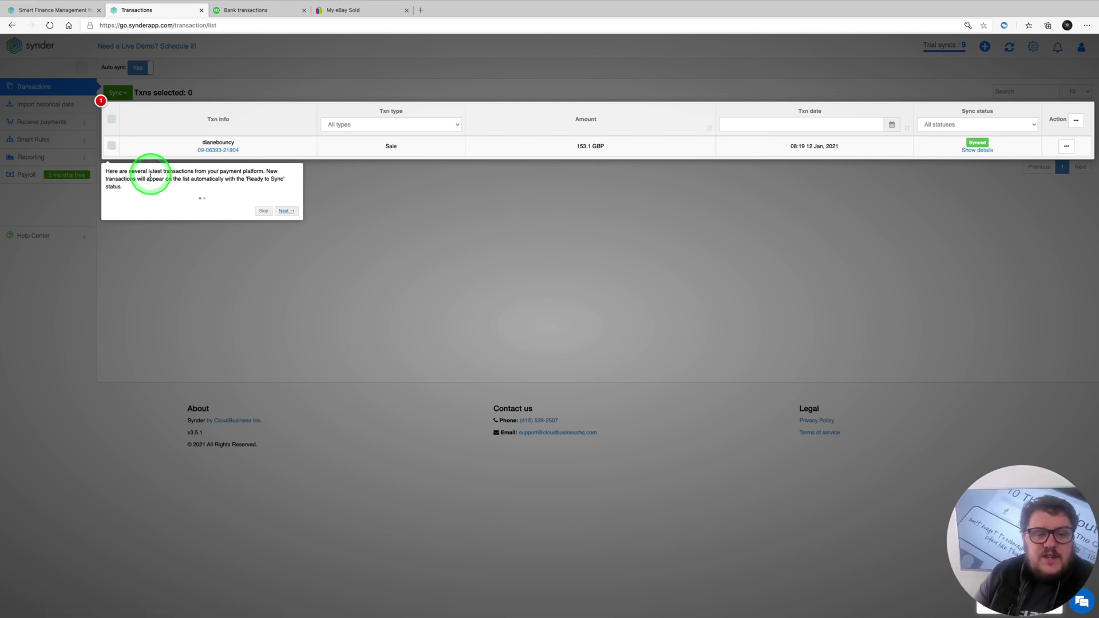
Finish the introductory tour and open the sync details for the 153.1 GBP eBay sale
left_click(286, 210)
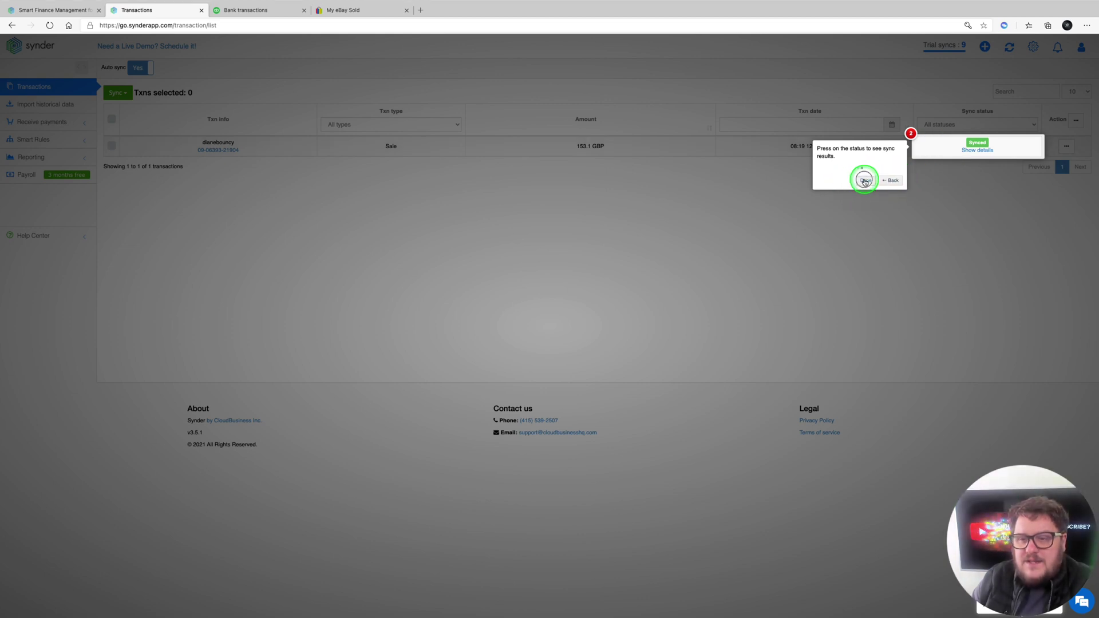
left_click(865, 180)
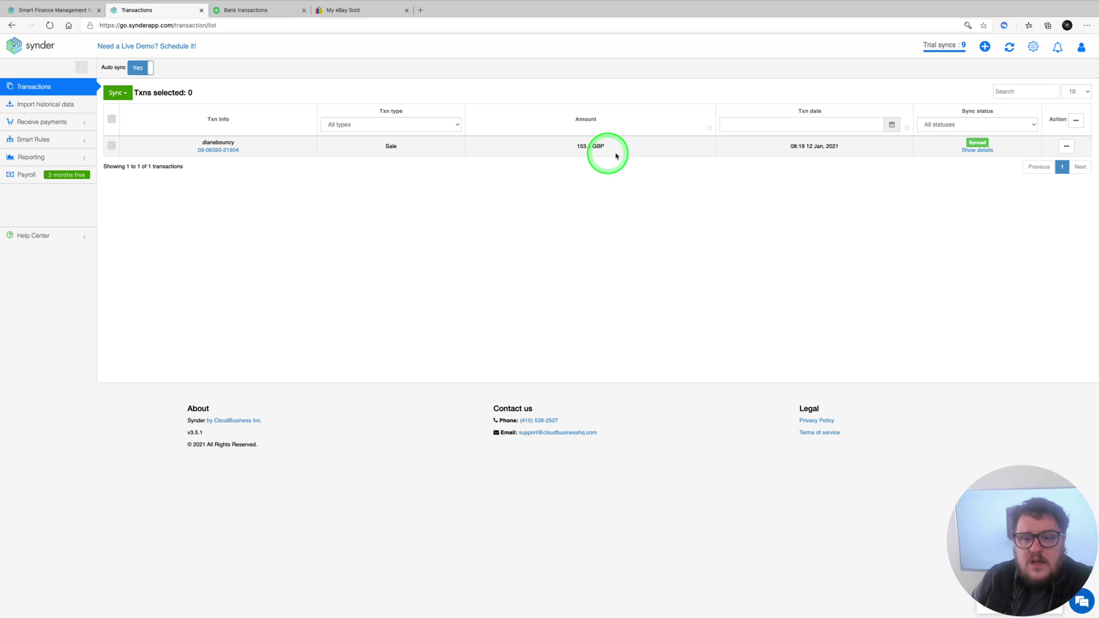
left_click(978, 151)
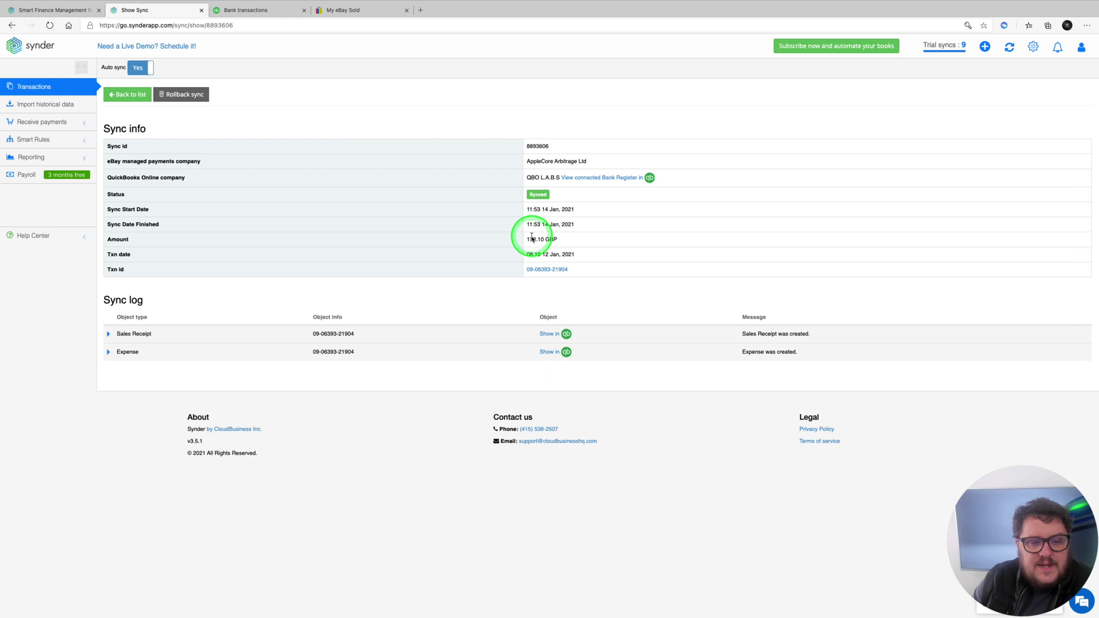
Expand the Sales Receipt and Expense sync log entries, then check the QuickBooks bank transactions
left_click(107, 334)
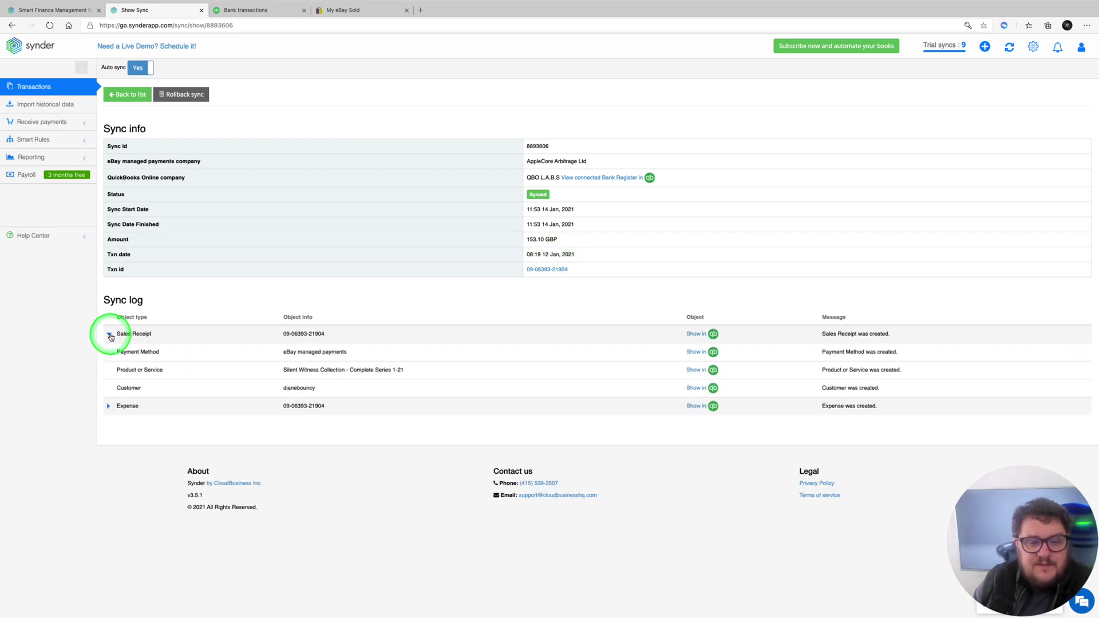
left_click(107, 408)
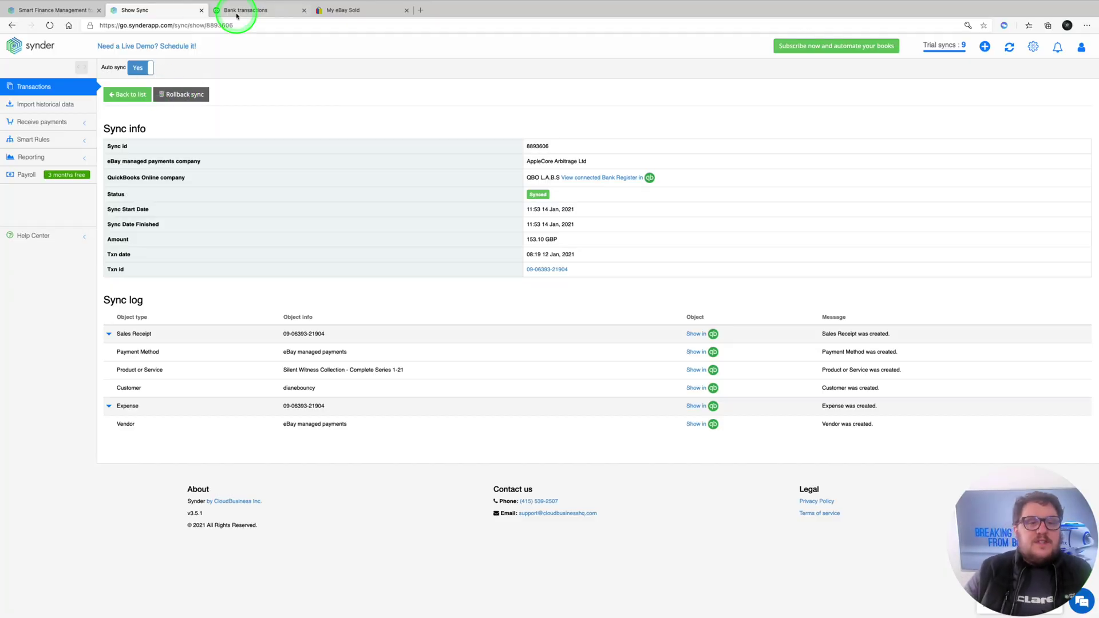
left_click(236, 15)
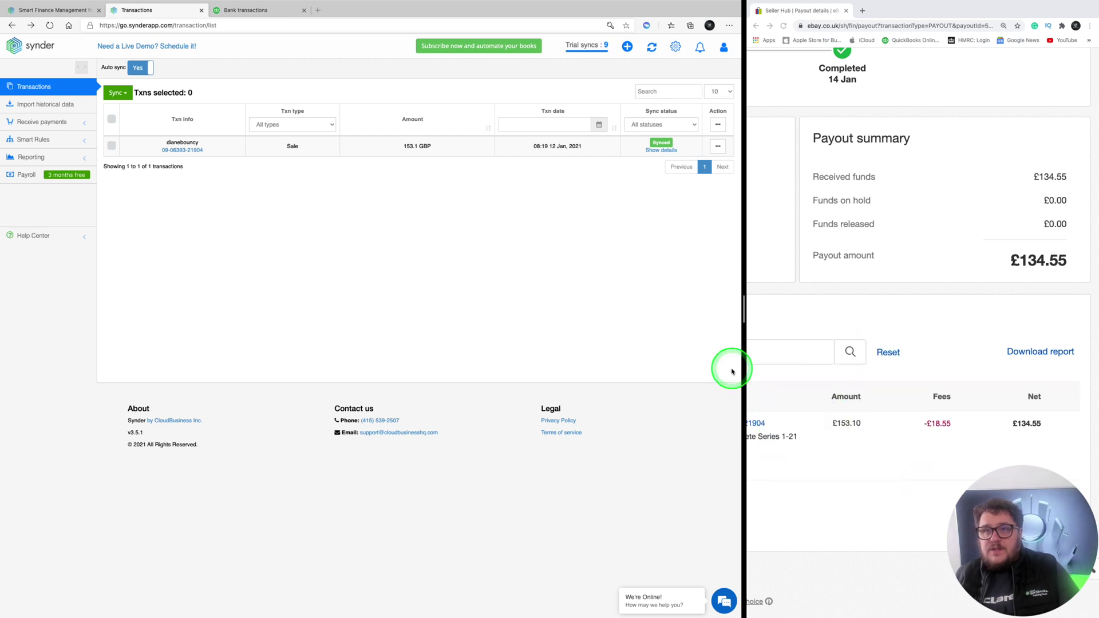
Reopen the 153.10 GBP sale's sync details and expand its Sales Receipt and Expense log entries
scroll(421, 203, "up", 3)
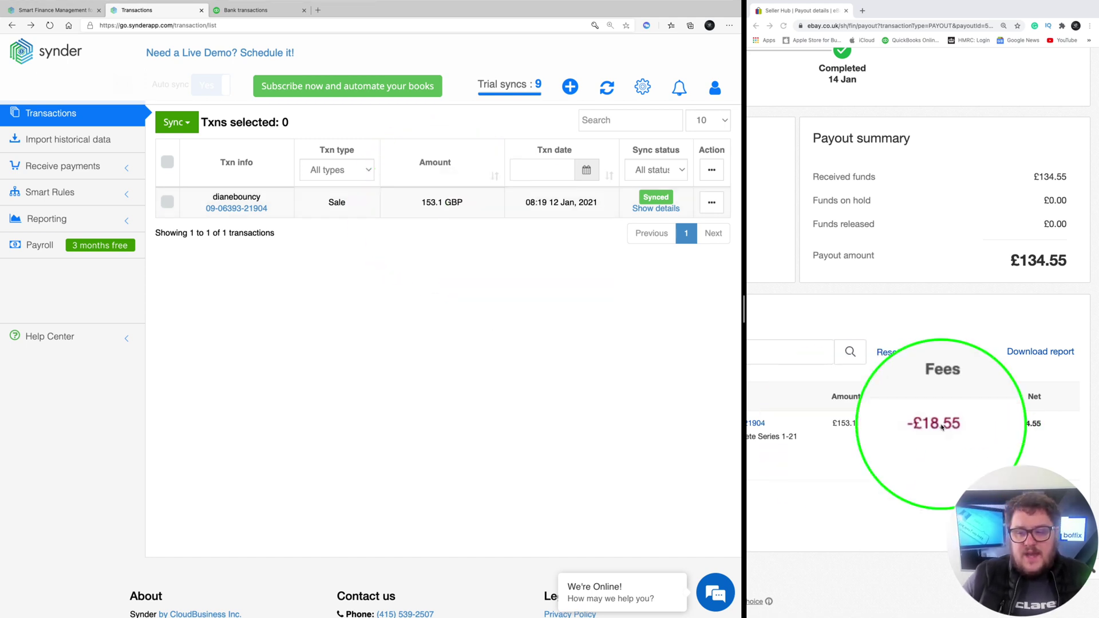
left_click(647, 212)
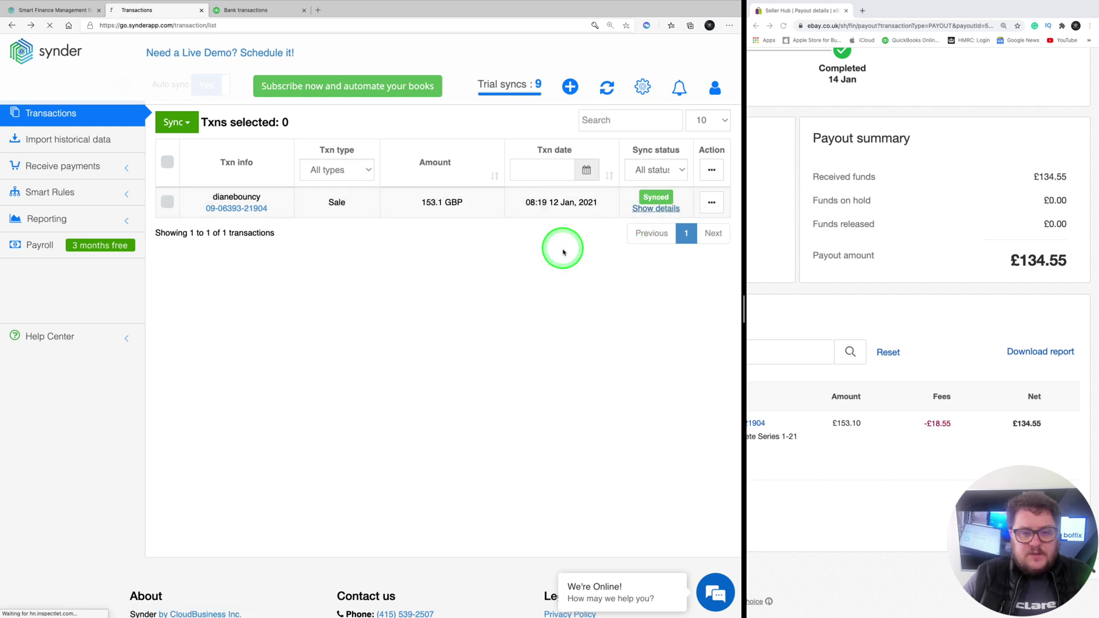
scroll(652, 350, "down", 1)
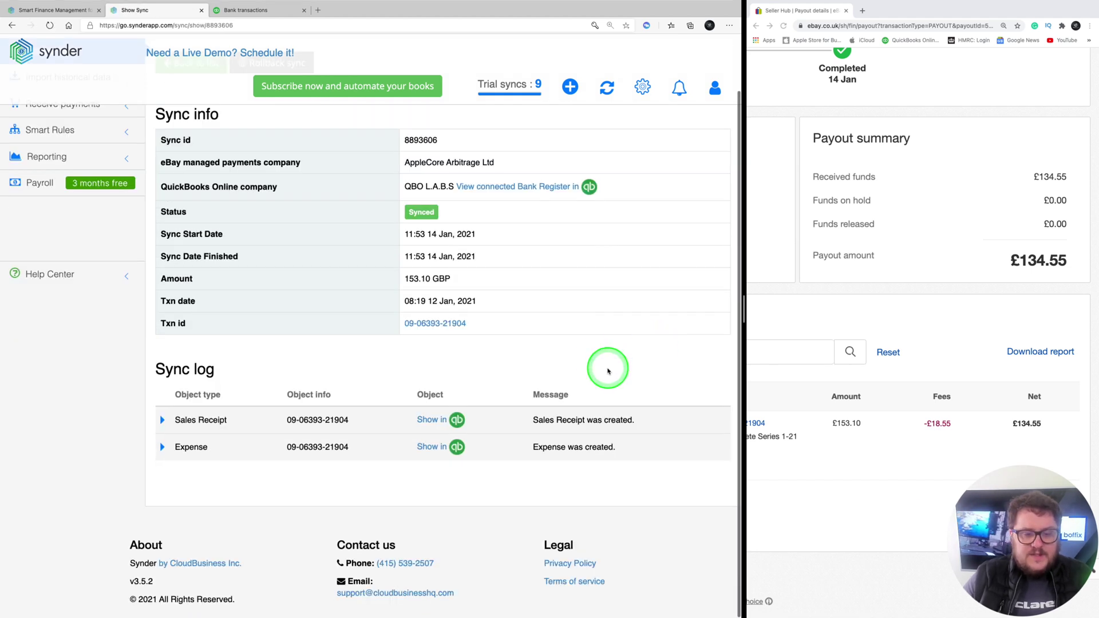
left_click(497, 434)
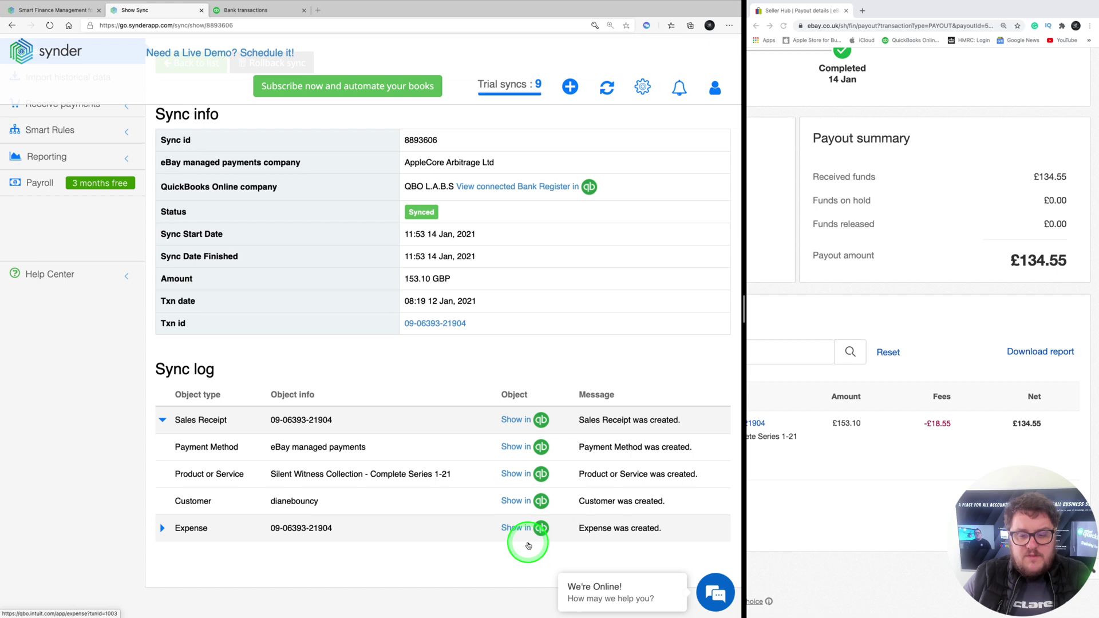
left_click(159, 529)
scroll(510, 527, "down", 2)
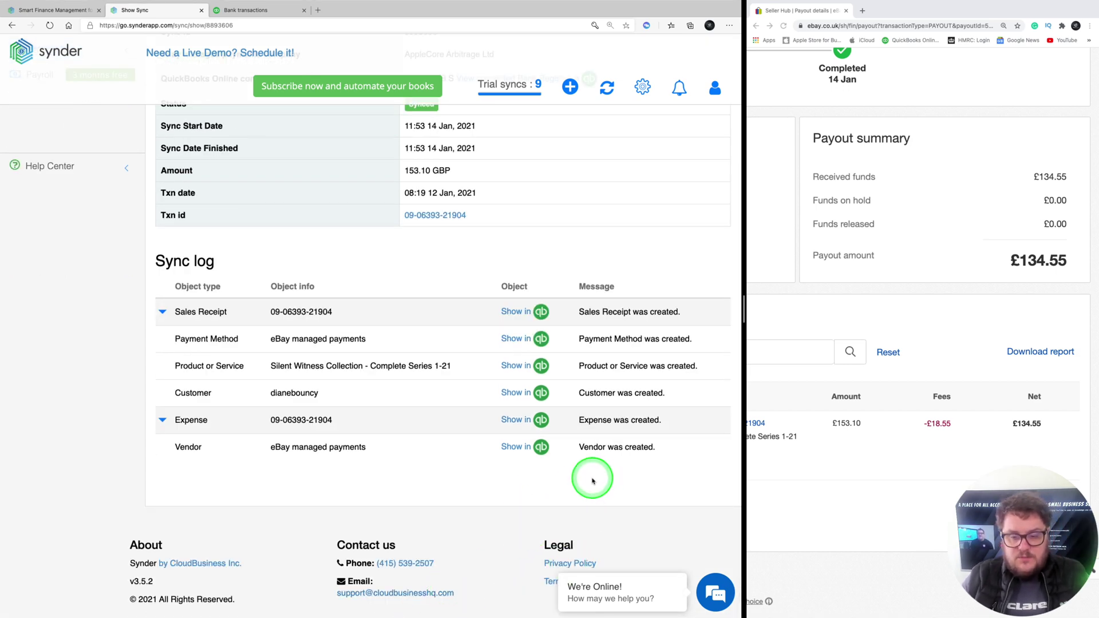
Open the eBay buyer's customer record in QuickBooks Online
left_click(235, 10)
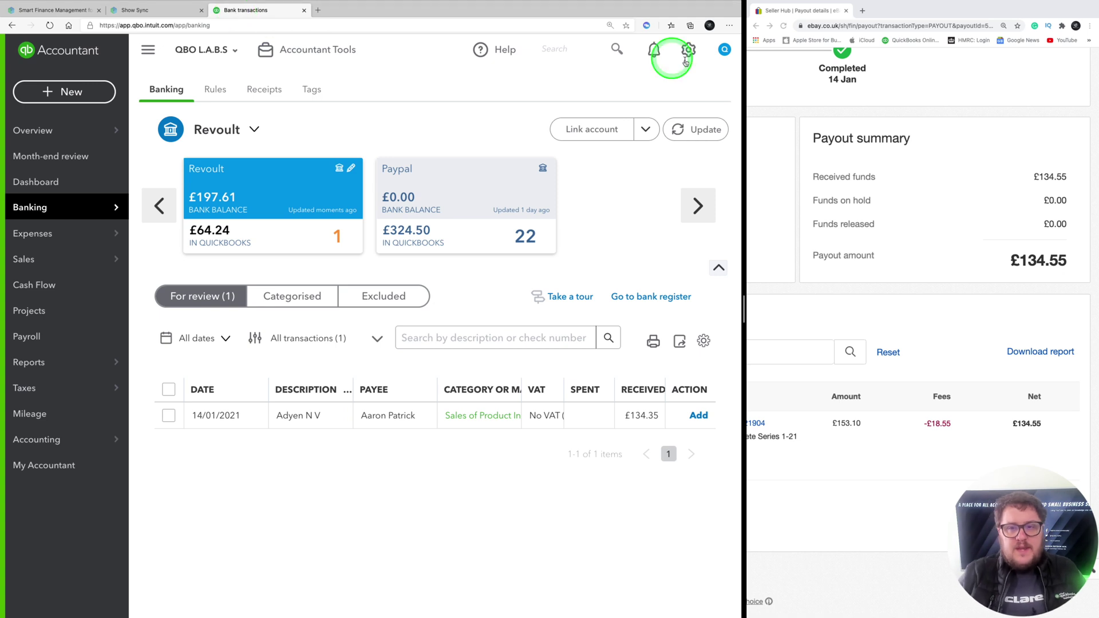
left_click(151, 12)
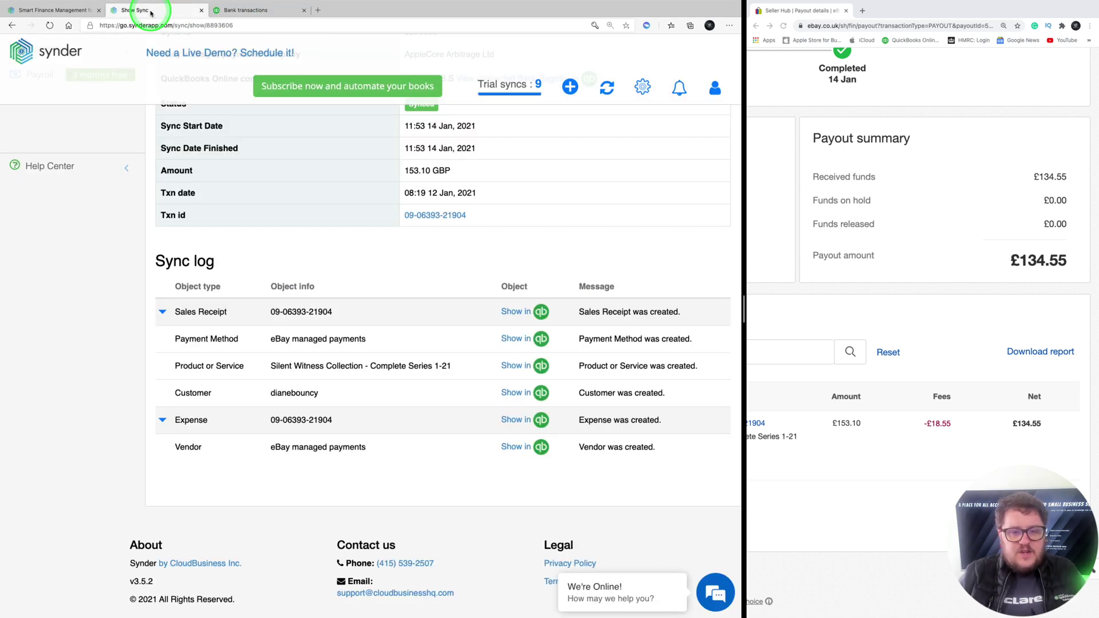
left_click(541, 393)
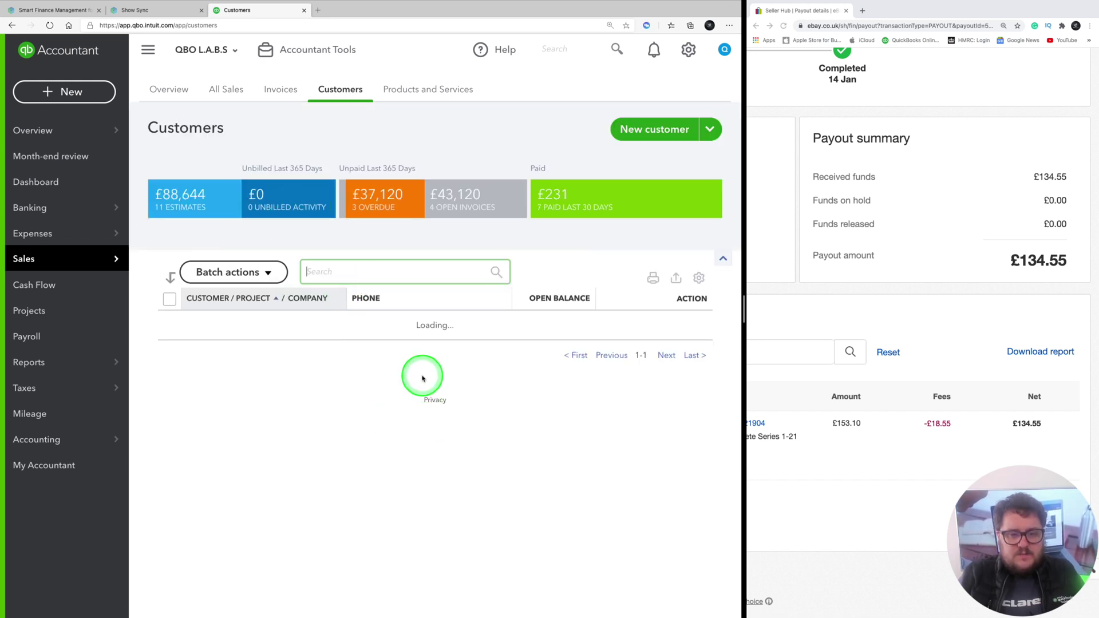
left_click(220, 403)
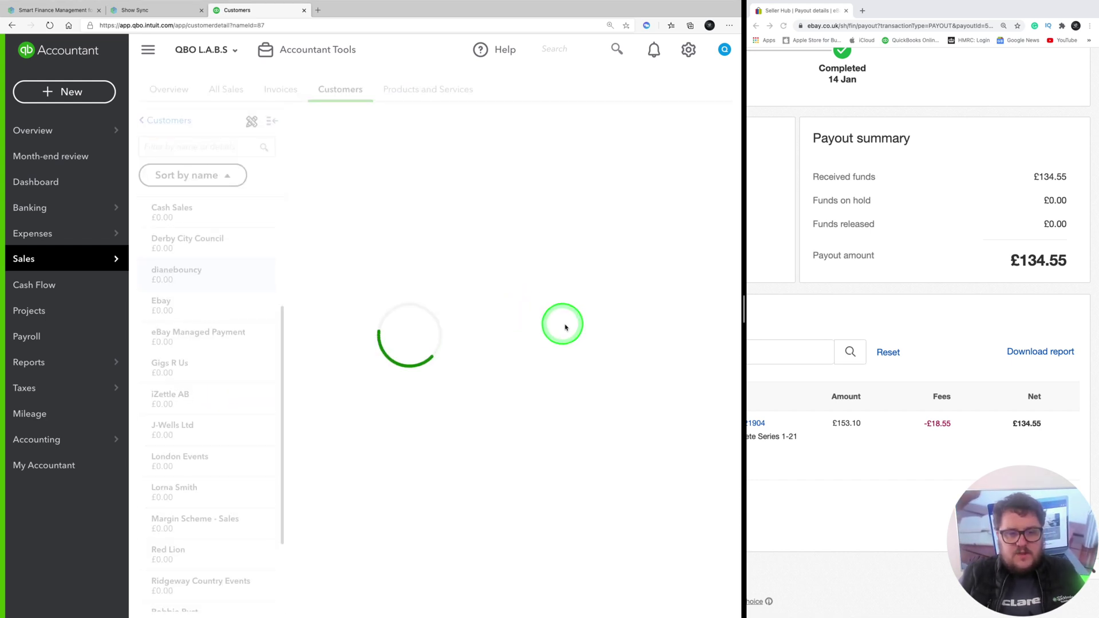
Open the paid sales receipt and check the £149 item, £4.10 shipping and £153.10 total
left_click(625, 378)
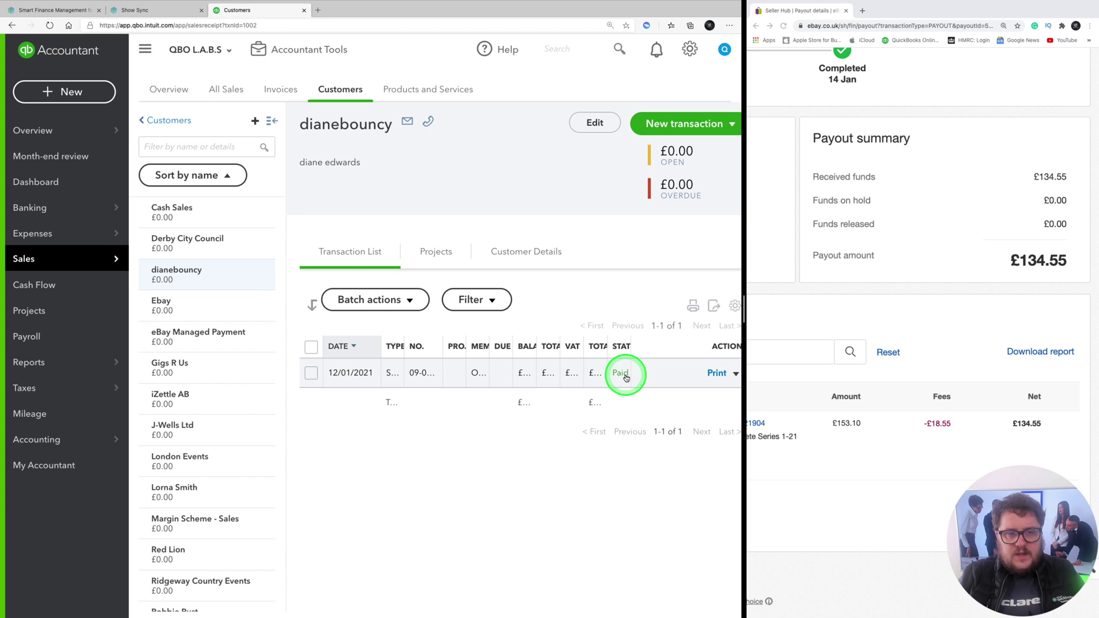
left_click(145, 49)
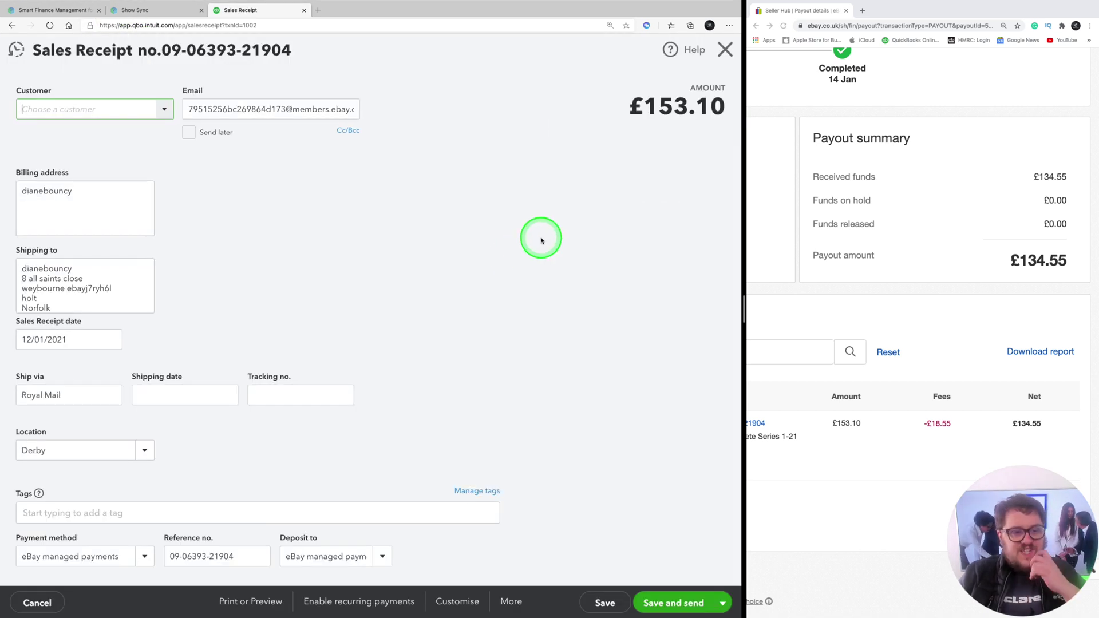
scroll(405, 287, "down", 5)
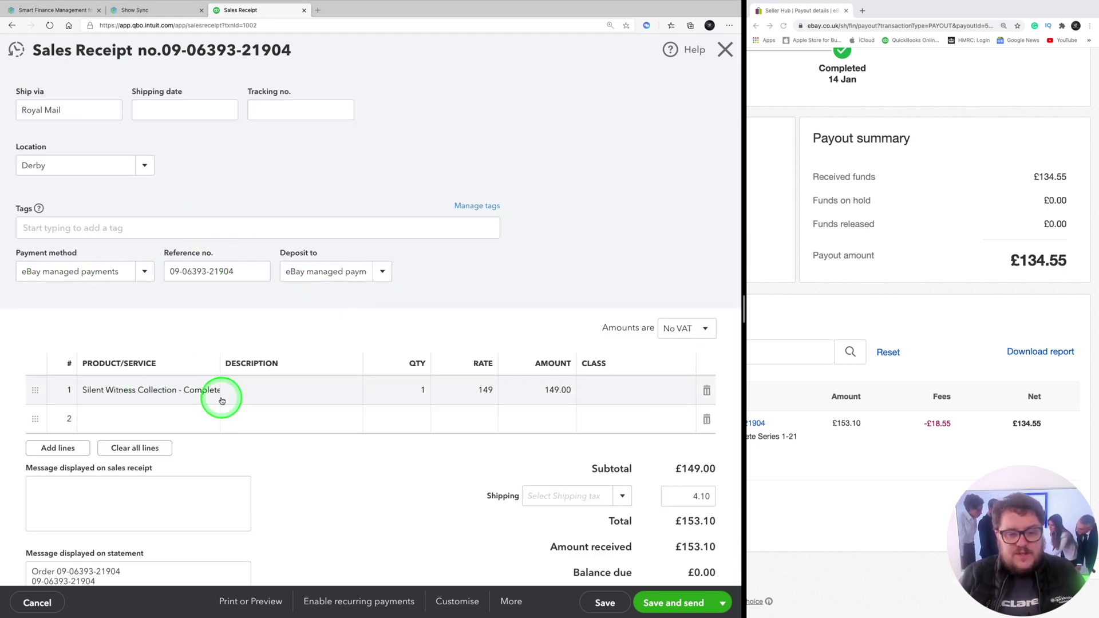
scroll(543, 395, "down", 3)
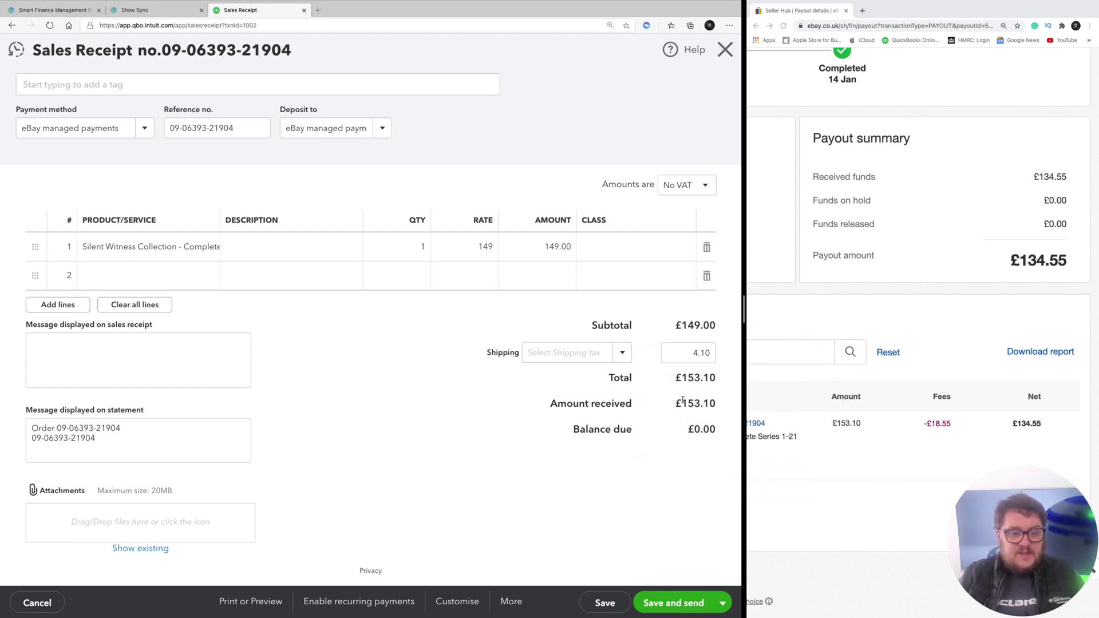
Close the sales receipt and open the synced £18.55 eBay fees expense, enlarged for reading
left_click(732, 48)
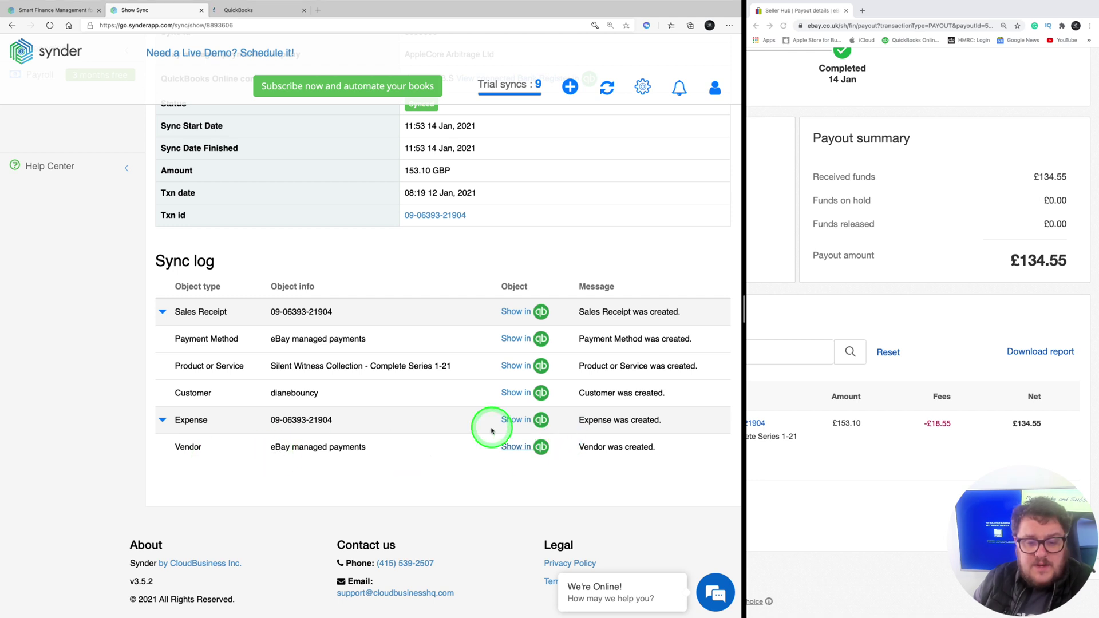
left_click(497, 422)
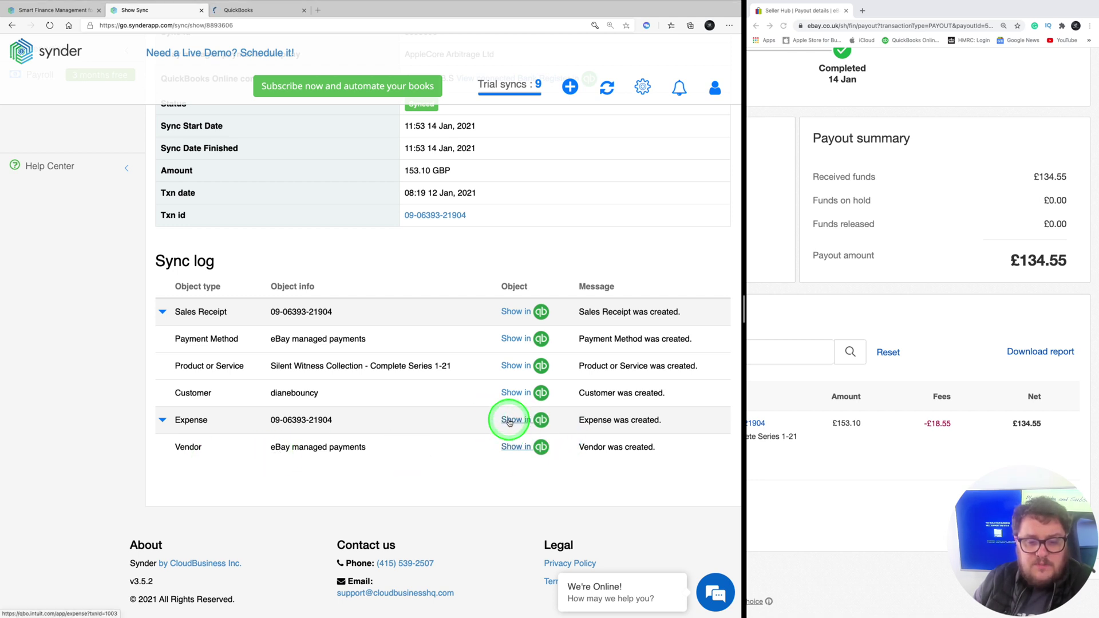
left_click(509, 422)
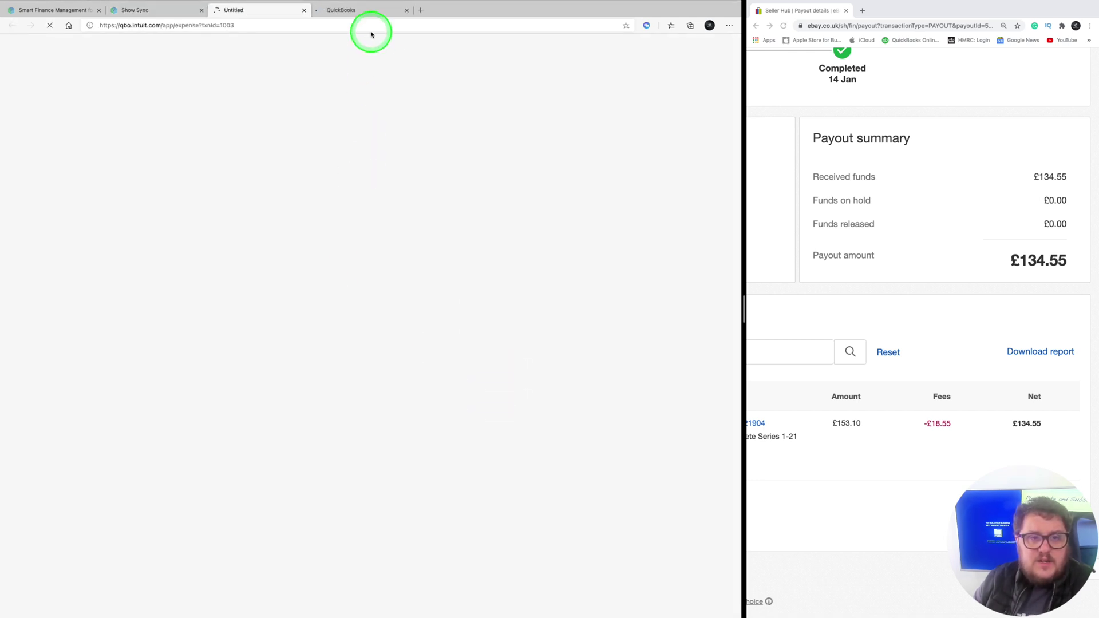
left_click(730, 26)
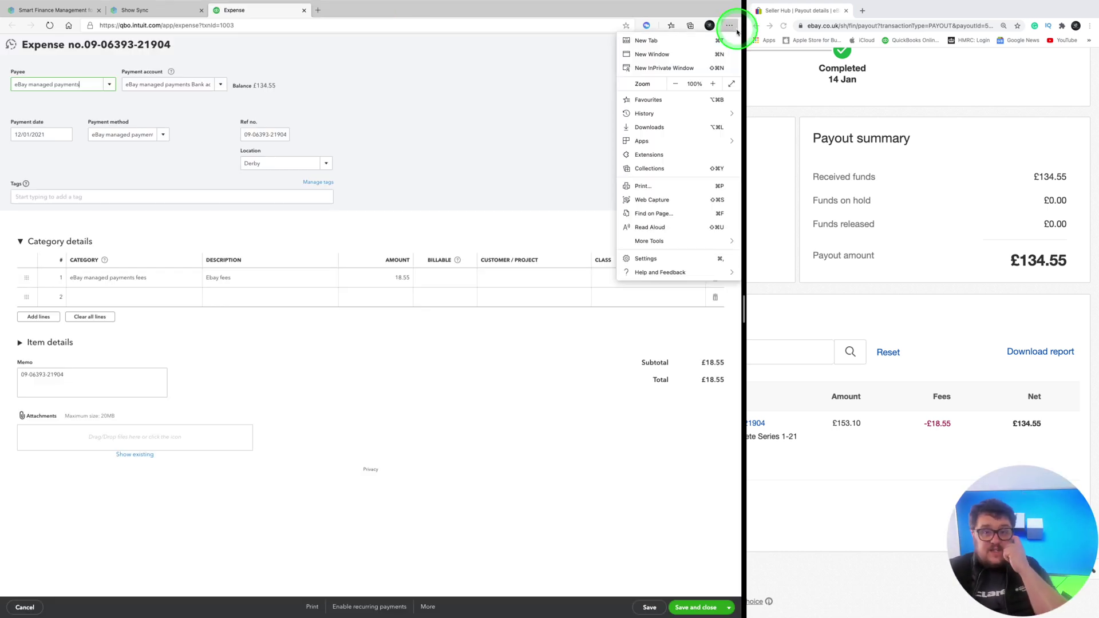
left_click(711, 85)
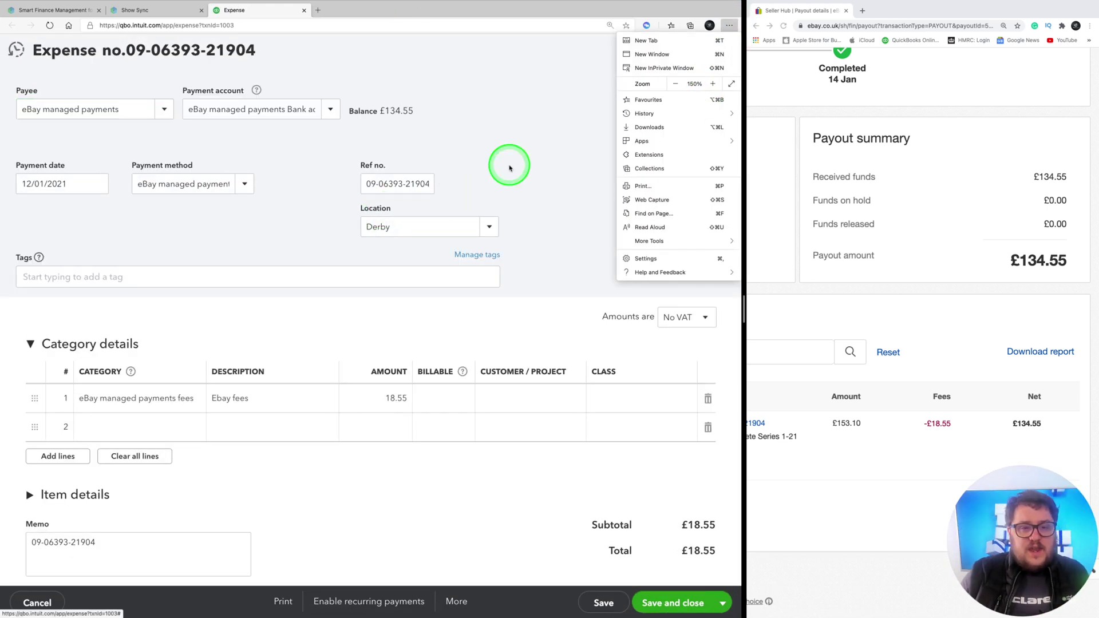
left_click(510, 150)
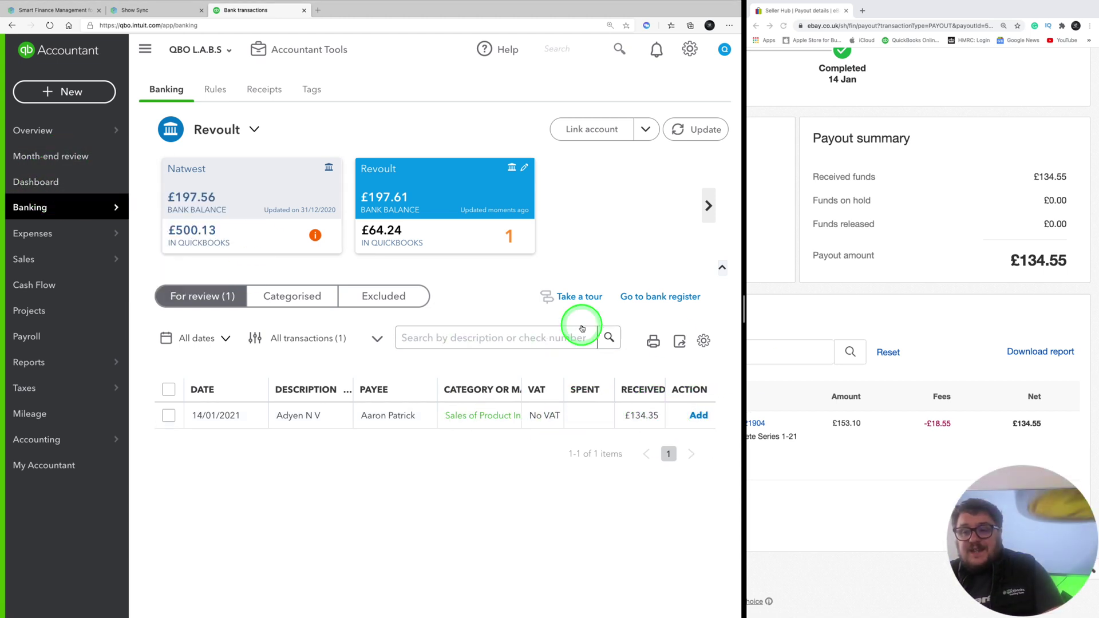
Open the eBay managed payments account register from the Dashboard to check its £134.35 balance
left_click(62, 182)
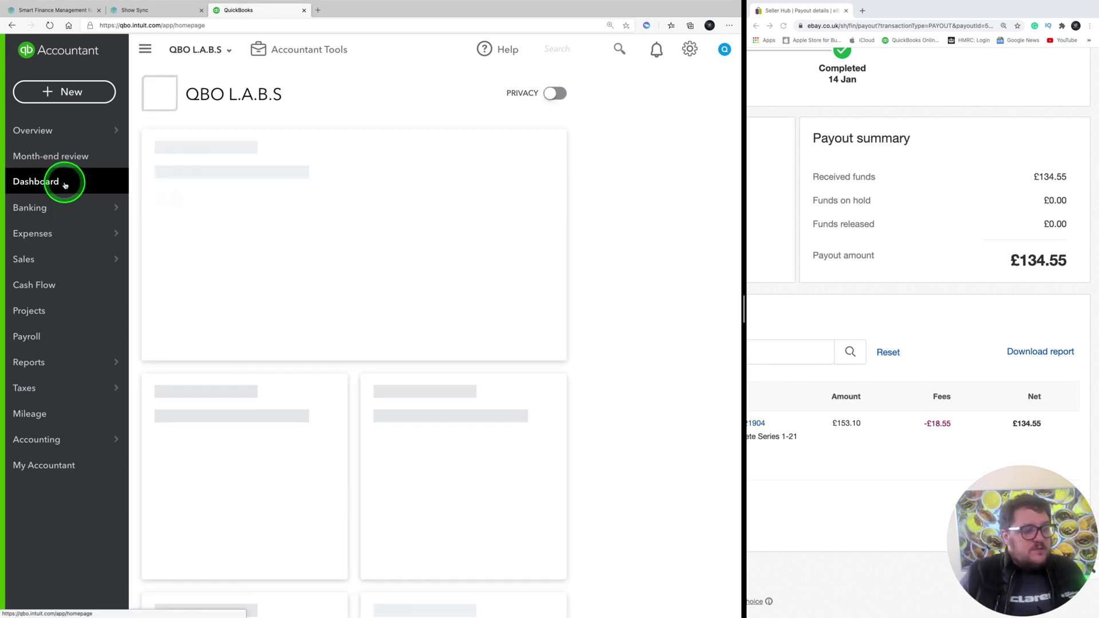
scroll(580, 343, "down", 4)
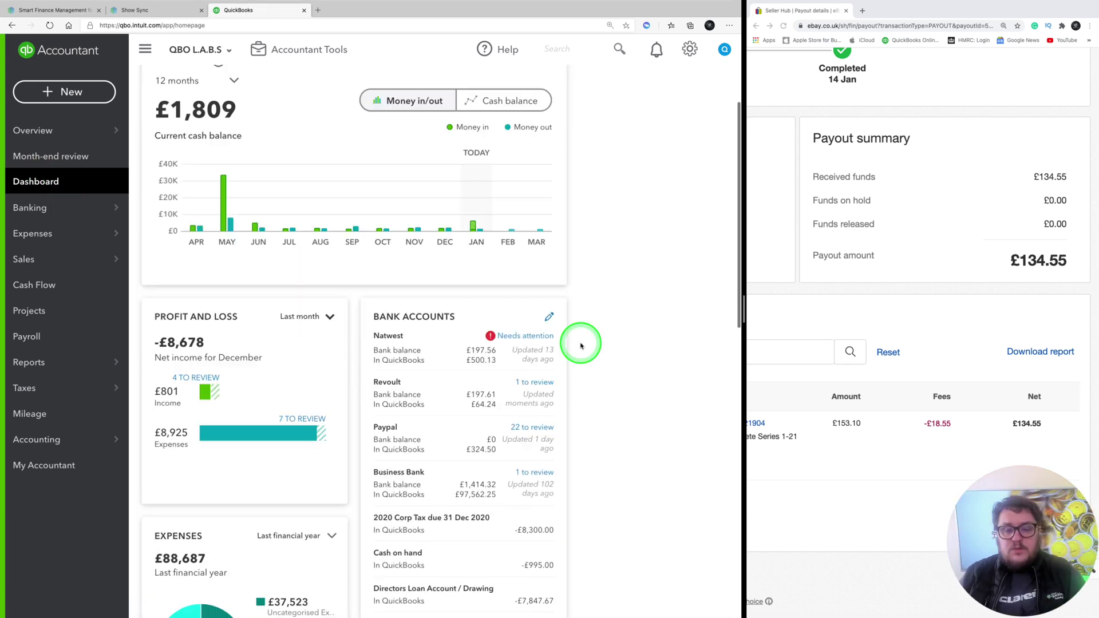
scroll(483, 567, "down", 5)
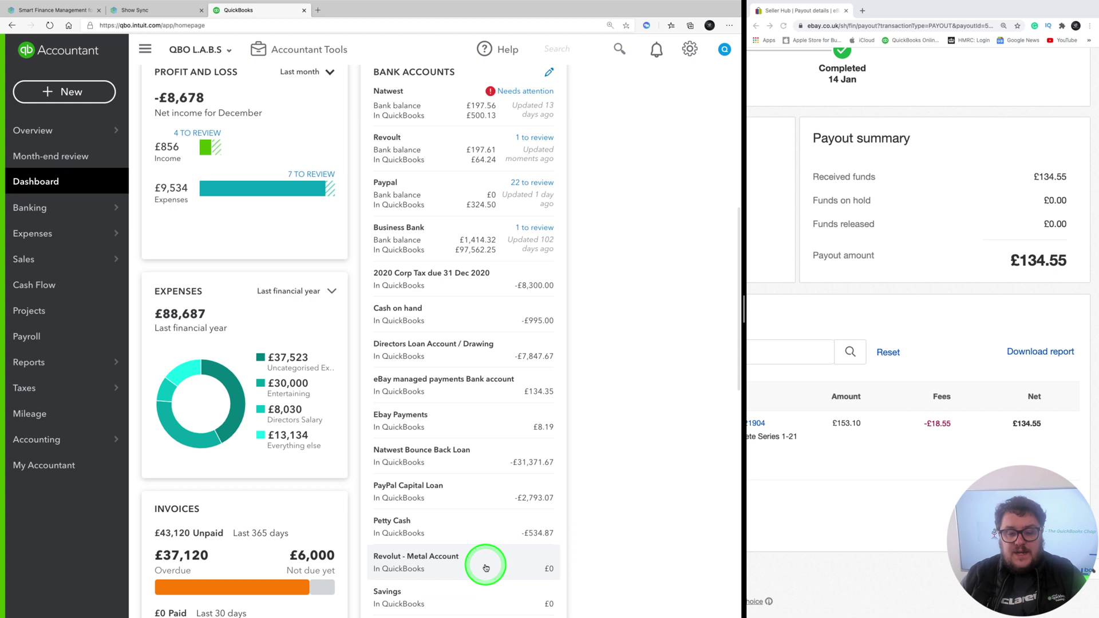
scroll(486, 566, "down", 1)
scroll(485, 567, "down", 1)
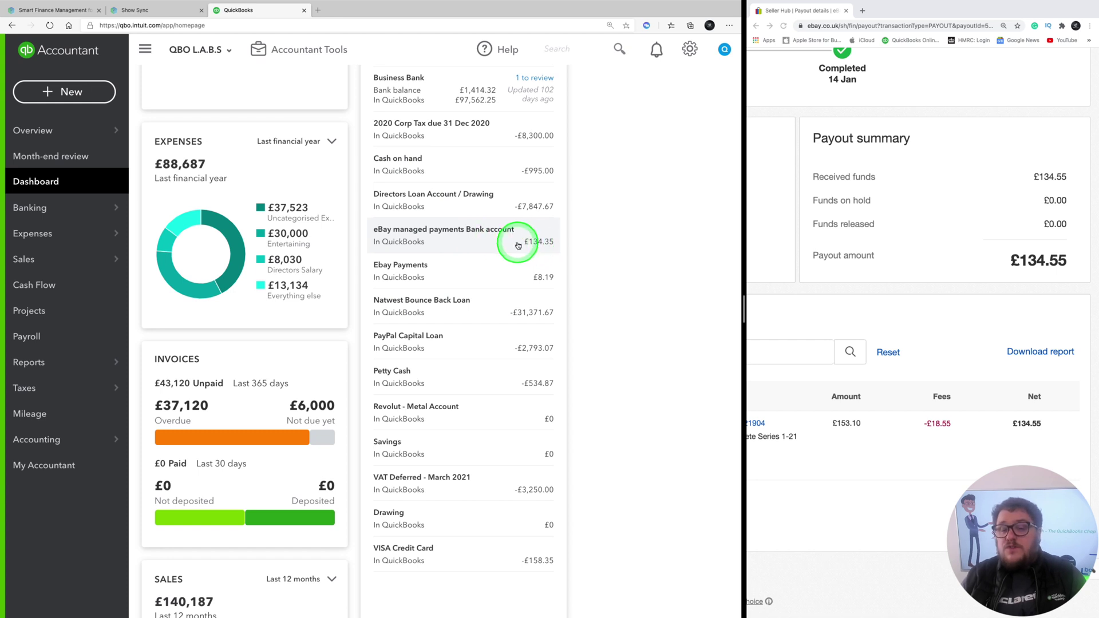
left_click(497, 247)
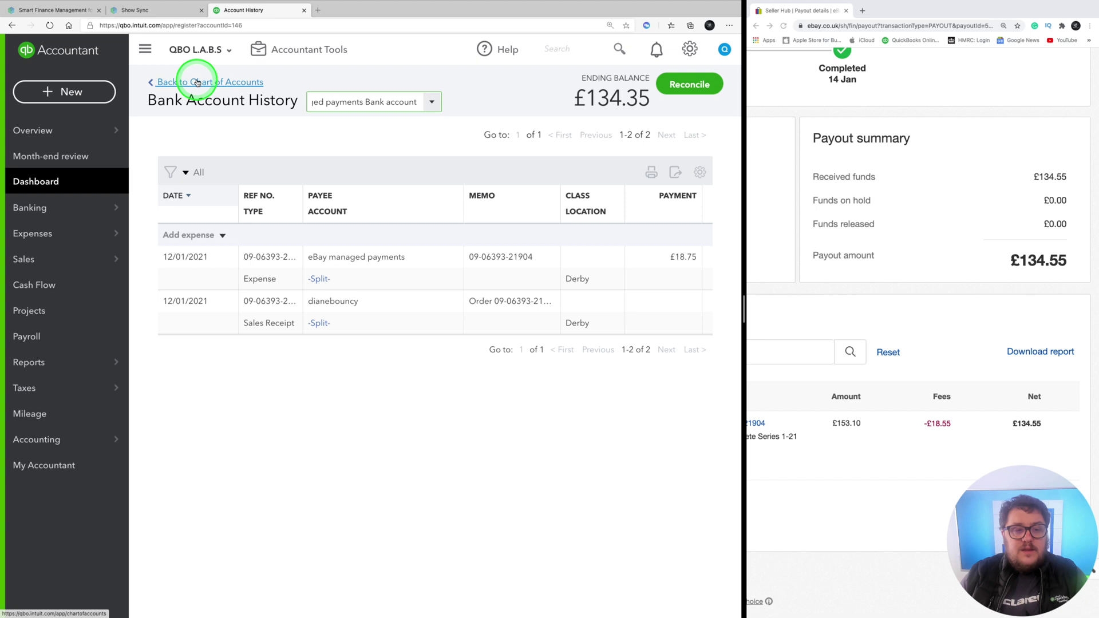
Record the £134.35 Revolut deposit as a transfer from the eBay managed payments Bank account
mouse_move(68, 206)
left_click(158, 206)
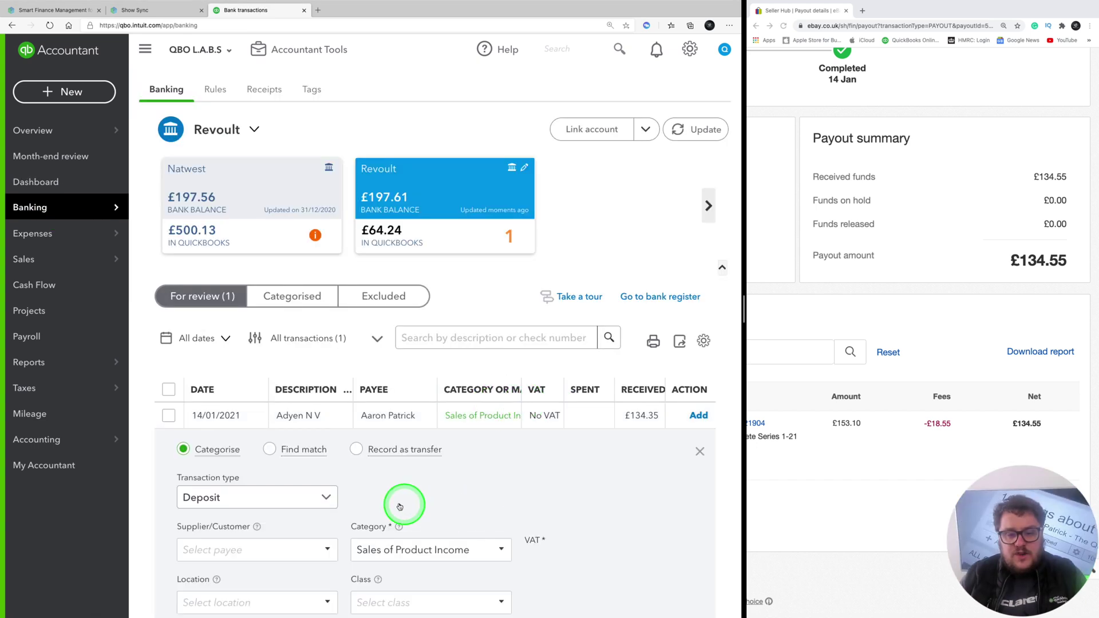
left_click(357, 449)
left_click(329, 438)
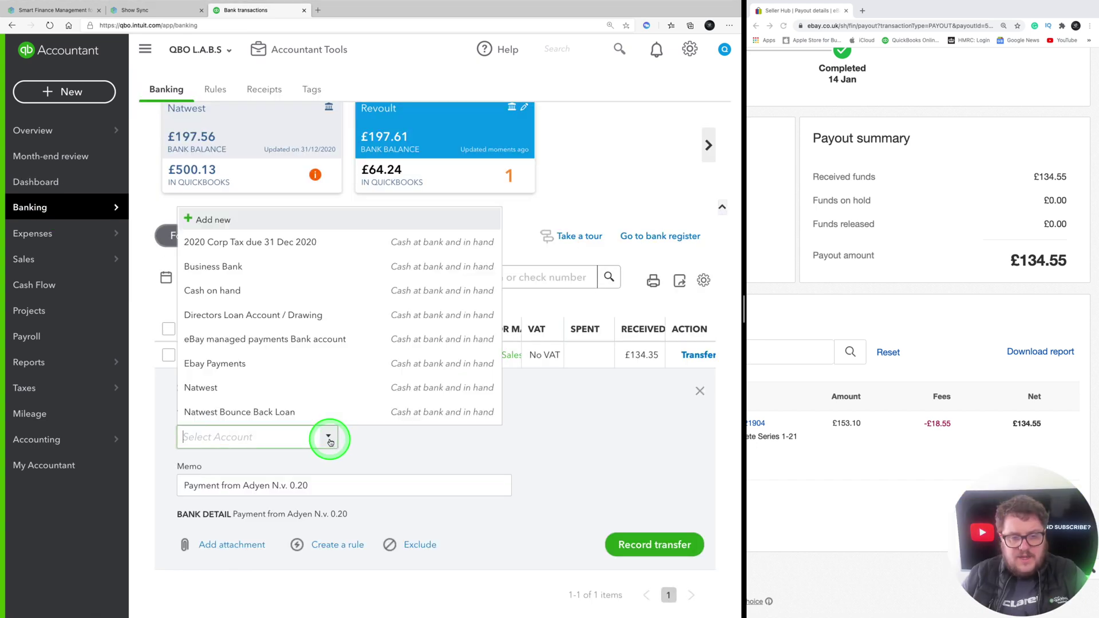
type("eb")
key("Down")
key("Return")
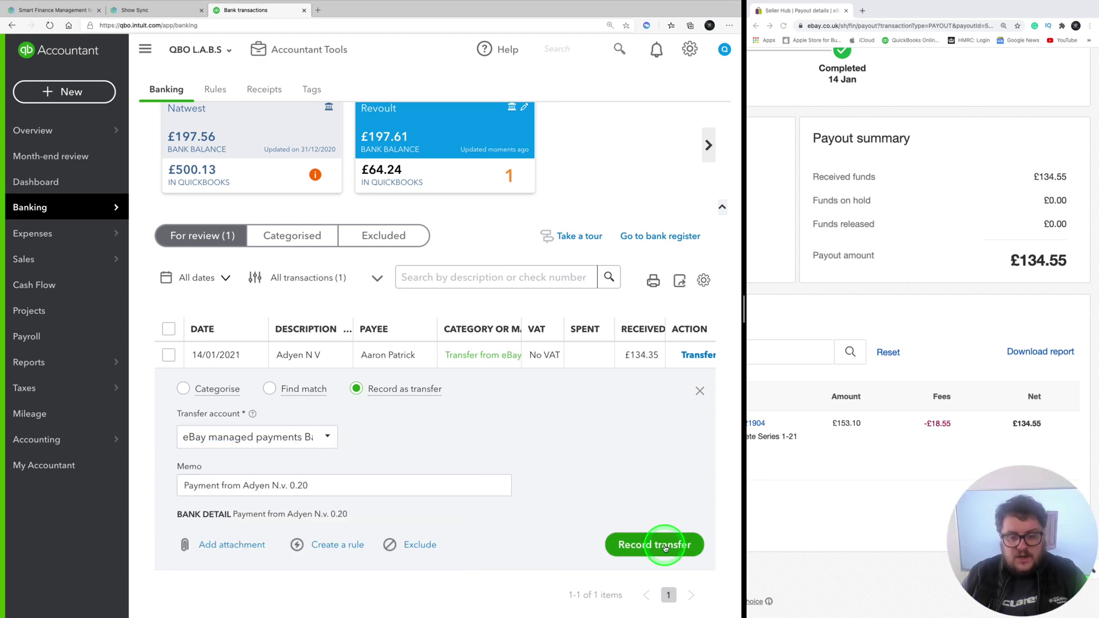
left_click(656, 545)
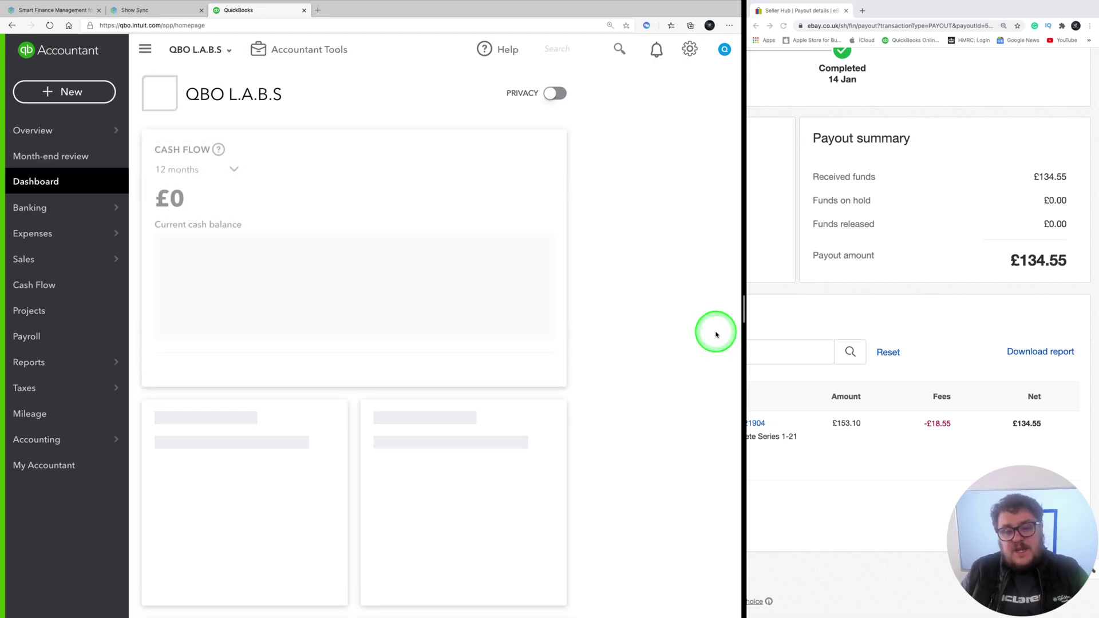
Open the eBay managed payments register from the Dashboard and confirm it now shows £0.00
scroll(507, 261, "down", 5)
scroll(507, 262, "up", 4)
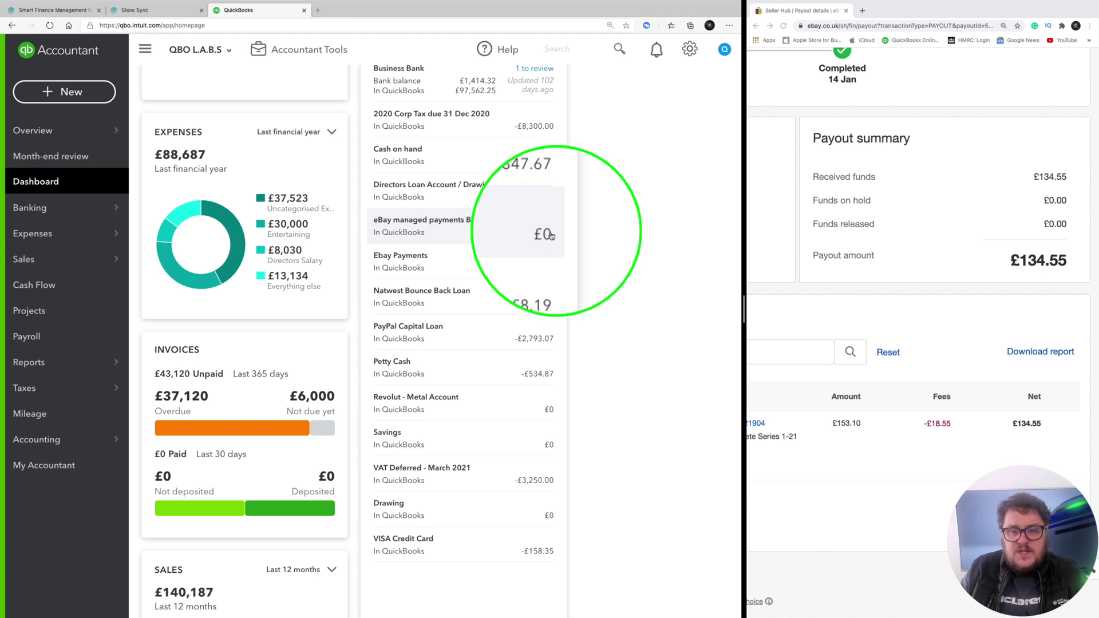
left_click(451, 226)
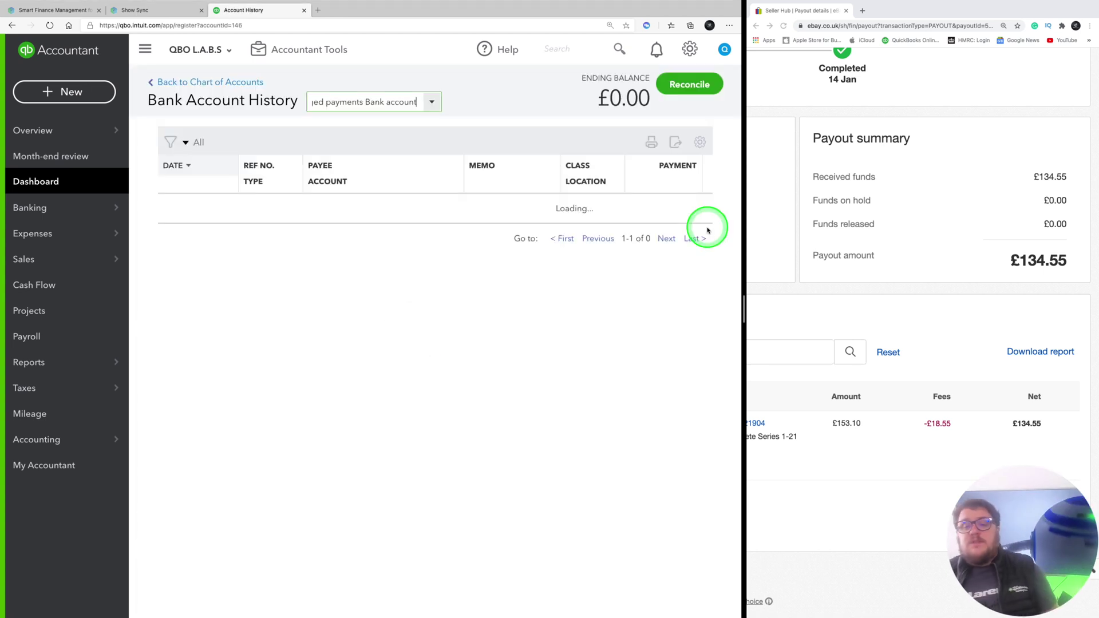
key("ctrl+alt+Return")
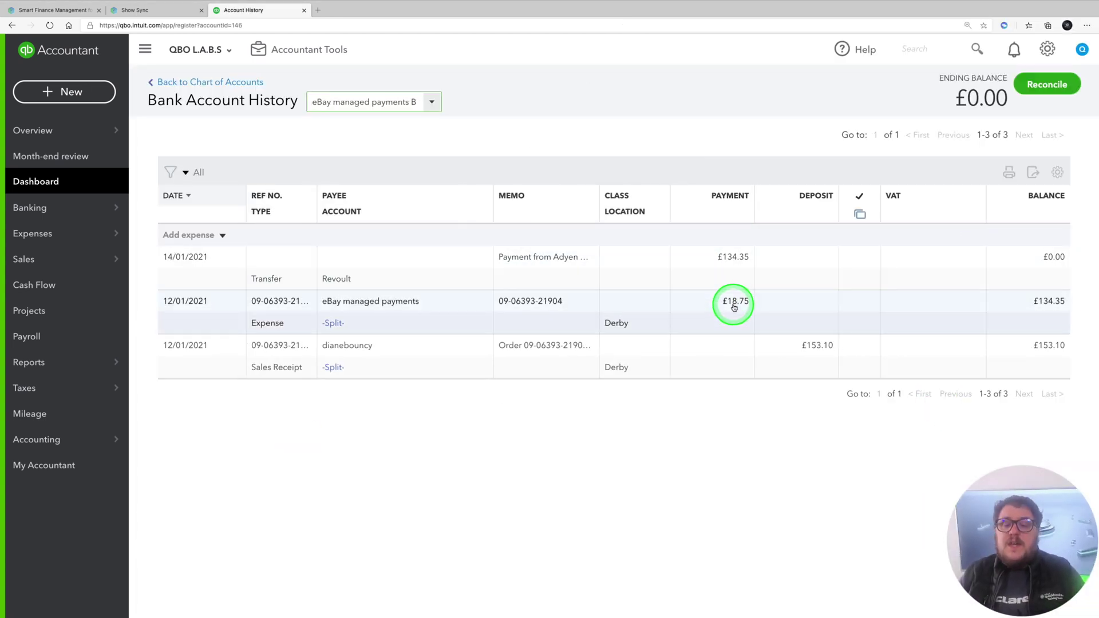